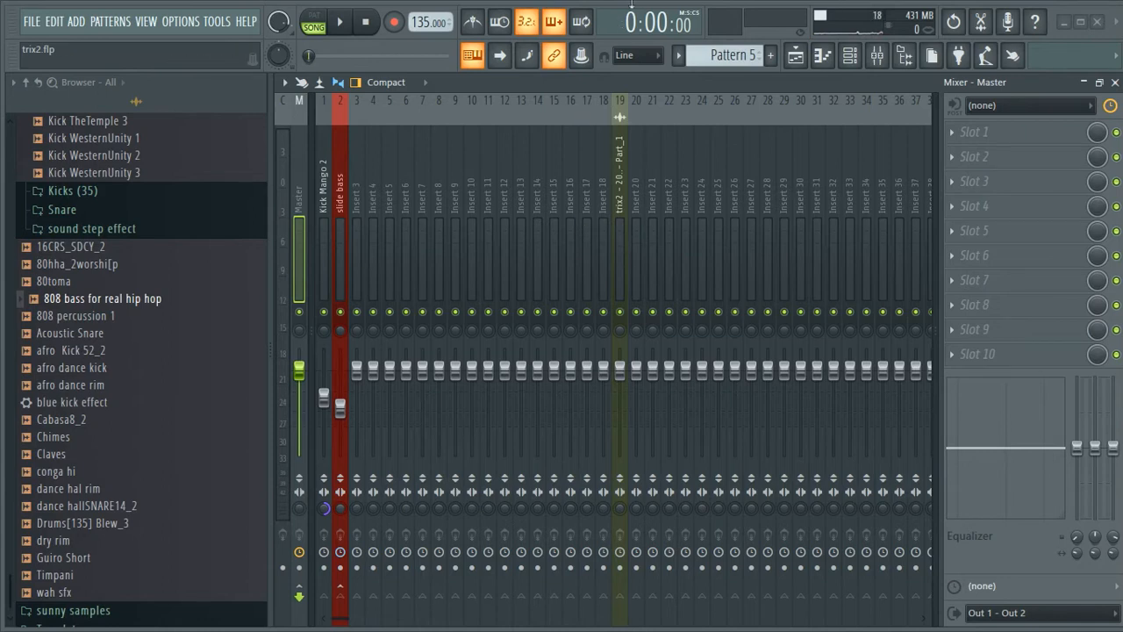
- Play the arrangement from the beginning while viewing the mixer, channel rack and playlist, and stop playback
{"action": "left_click", "coordinate": [784, 58]}
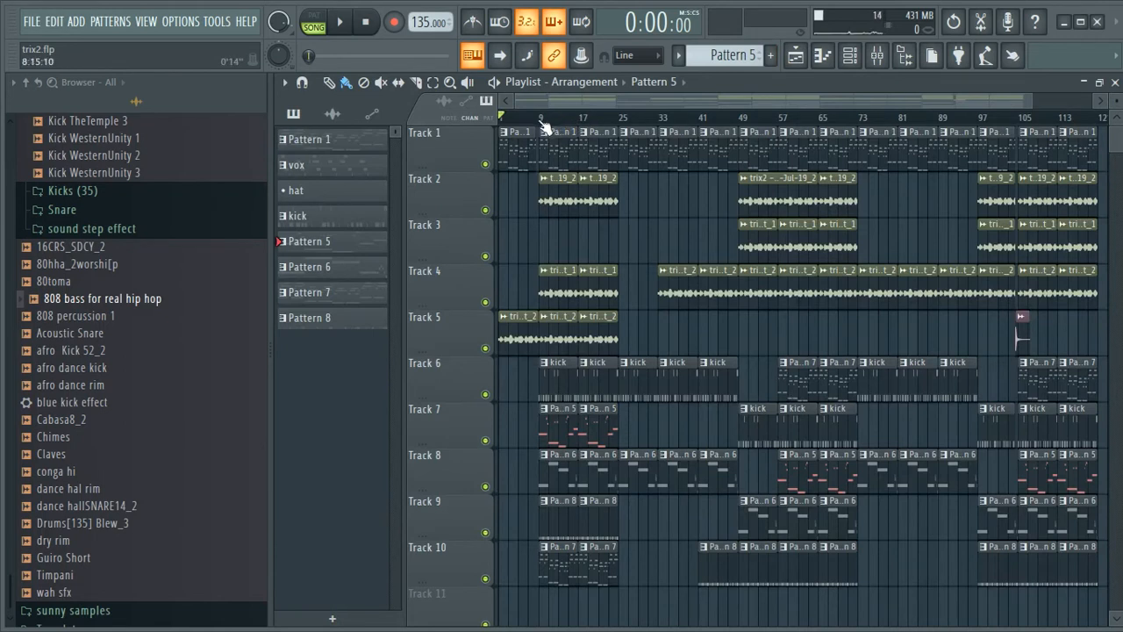
{"action": "key", "text": "space"}
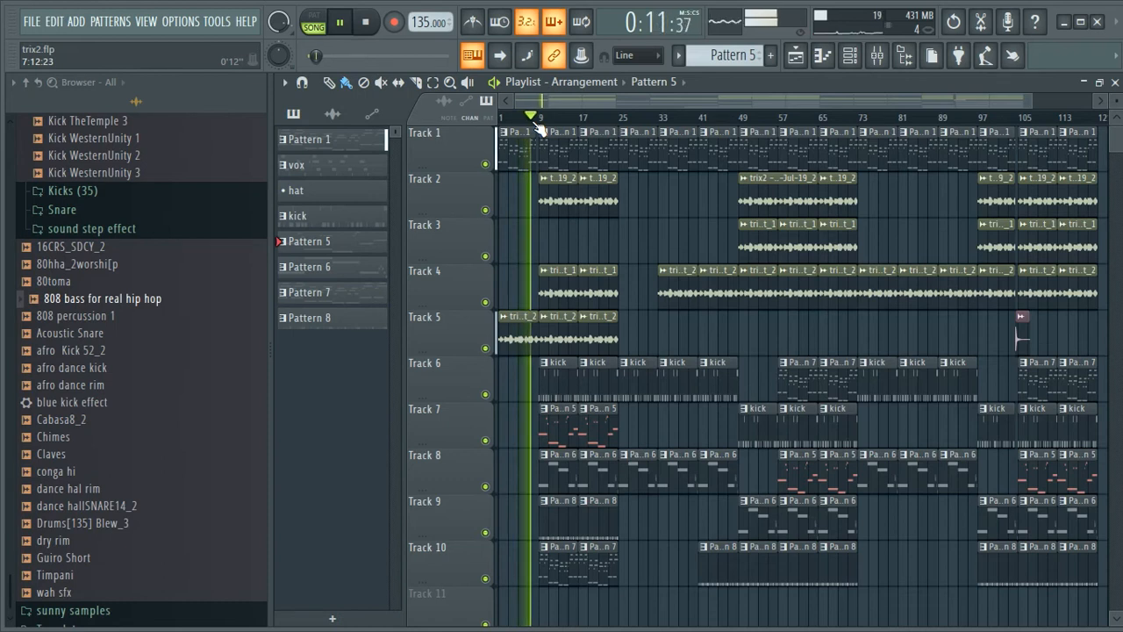
{"action": "left_click", "coordinate": [1114, 81]}
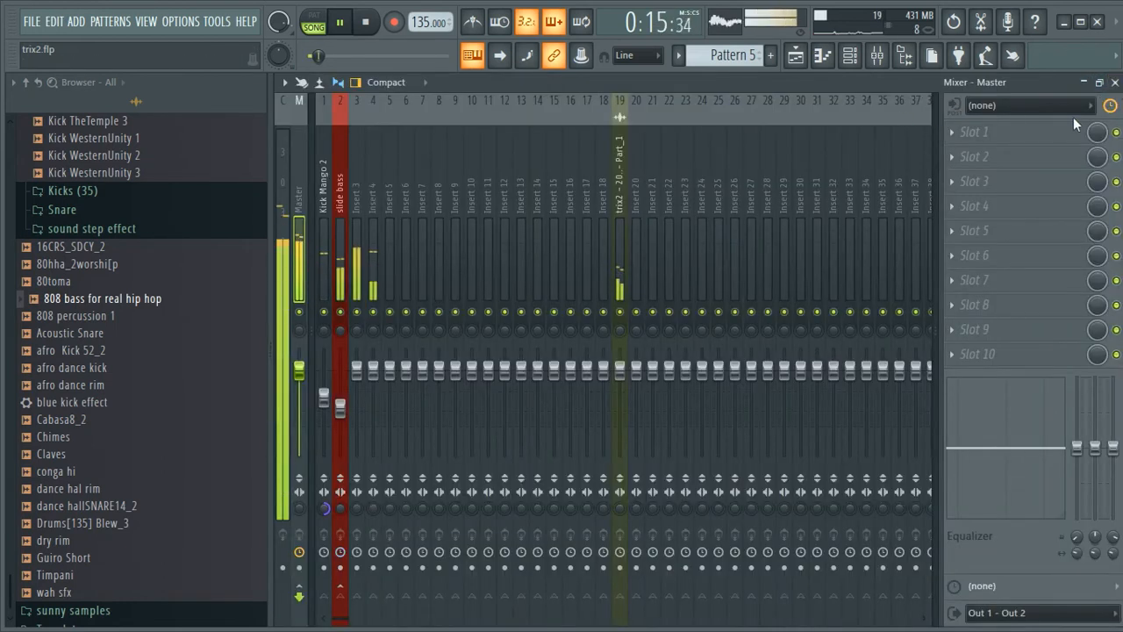
{"action": "left_click", "coordinate": [1114, 82]}
{"action": "key", "text": "F6"}
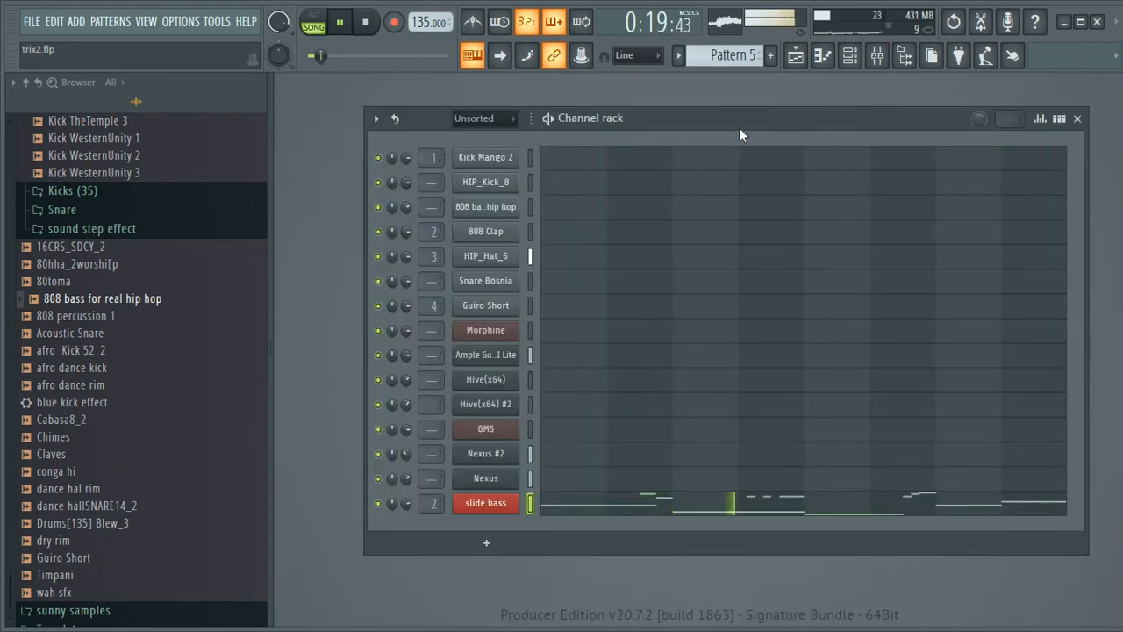
{"action": "left_click", "coordinate": [796, 54]}
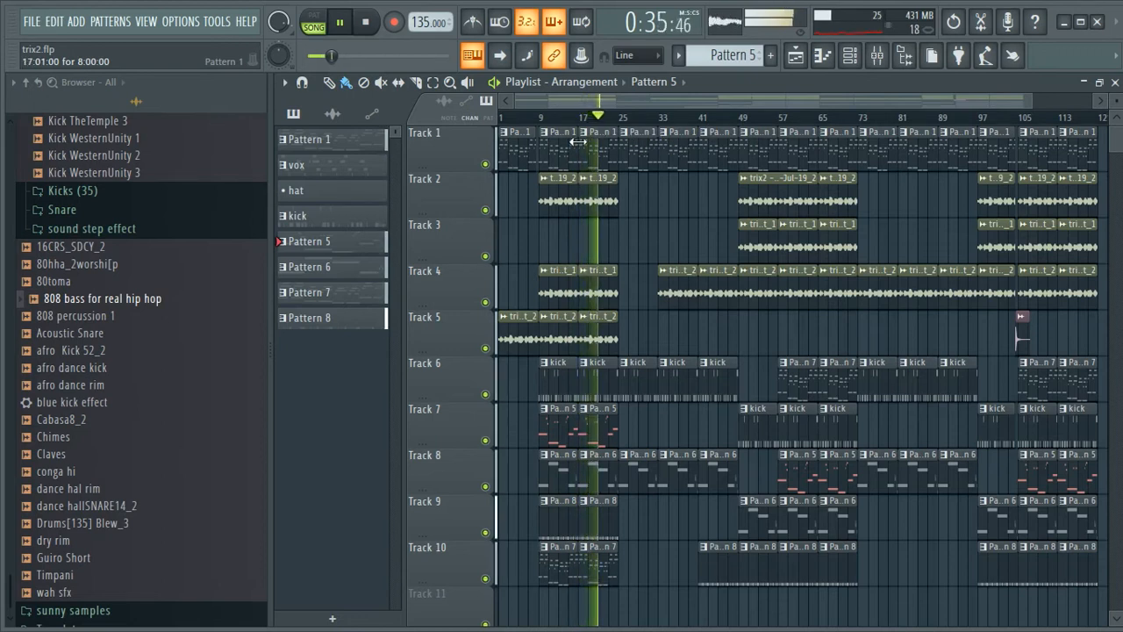
{"action": "key", "text": "space"}
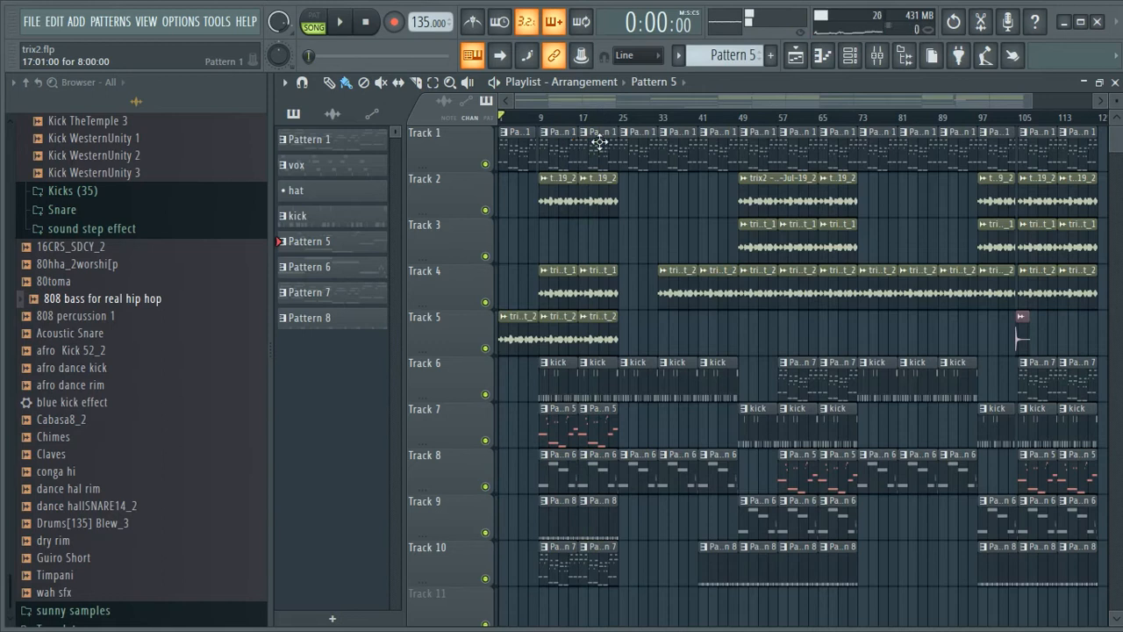
- Move the song position to bar 9 and bring up the mixer
{"action": "left_click", "coordinate": [544, 118]}
{"action": "key", "text": "F5"}
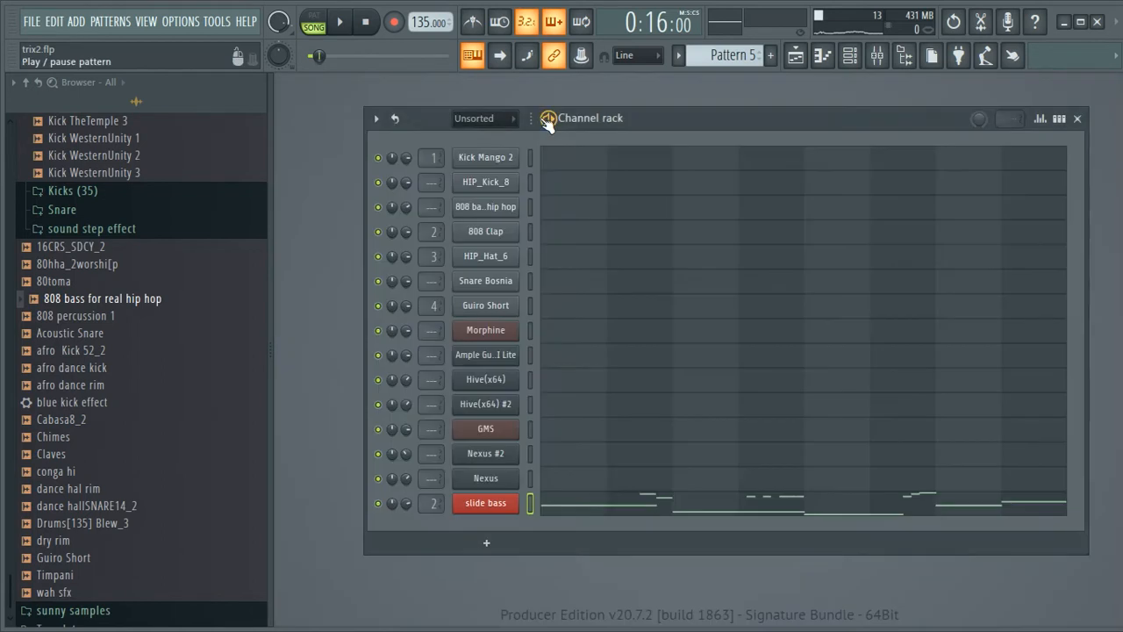
{"action": "left_click", "coordinate": [880, 58]}
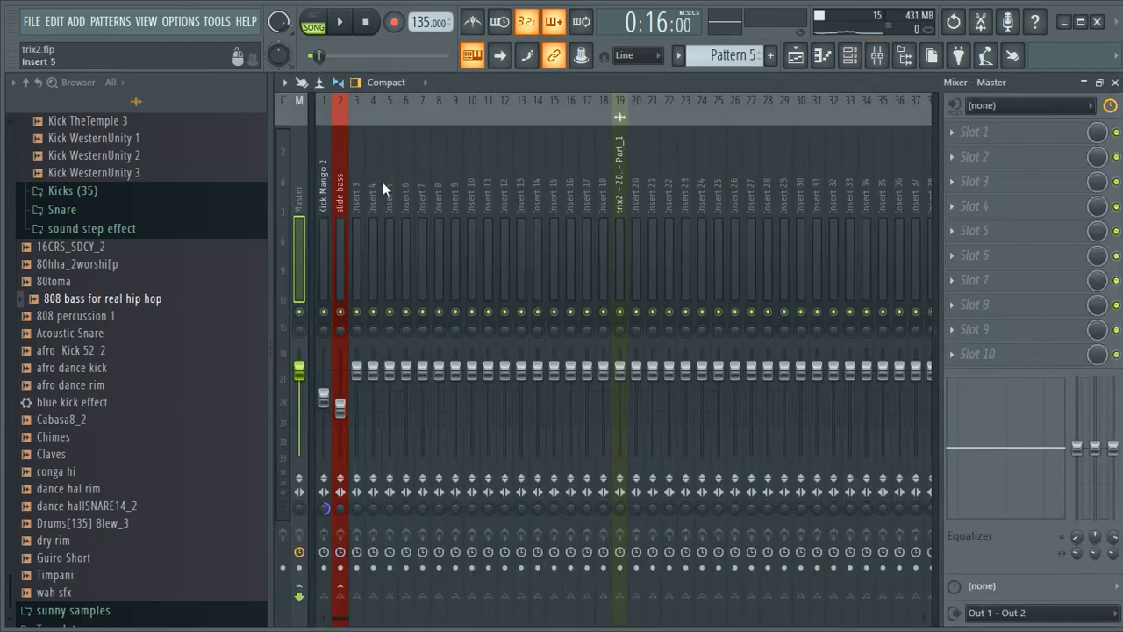
{"action": "left_click", "coordinate": [795, 55]}
{"action": "key", "text": "F9"}
{"action": "key", "text": "F6"}
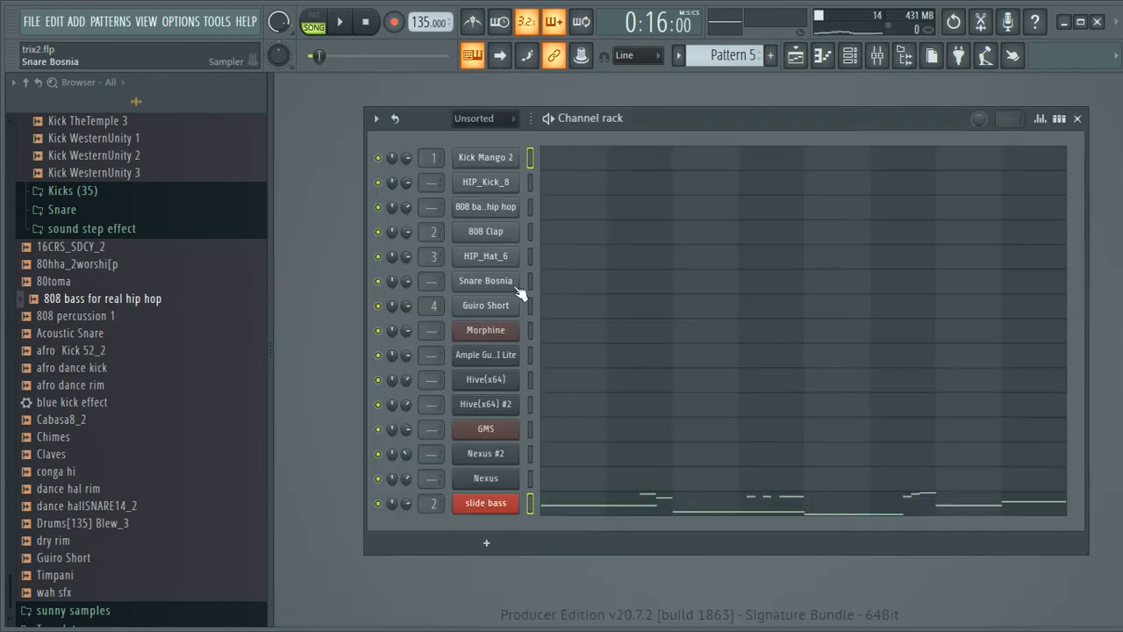
{"action": "left_click", "coordinate": [877, 55]}
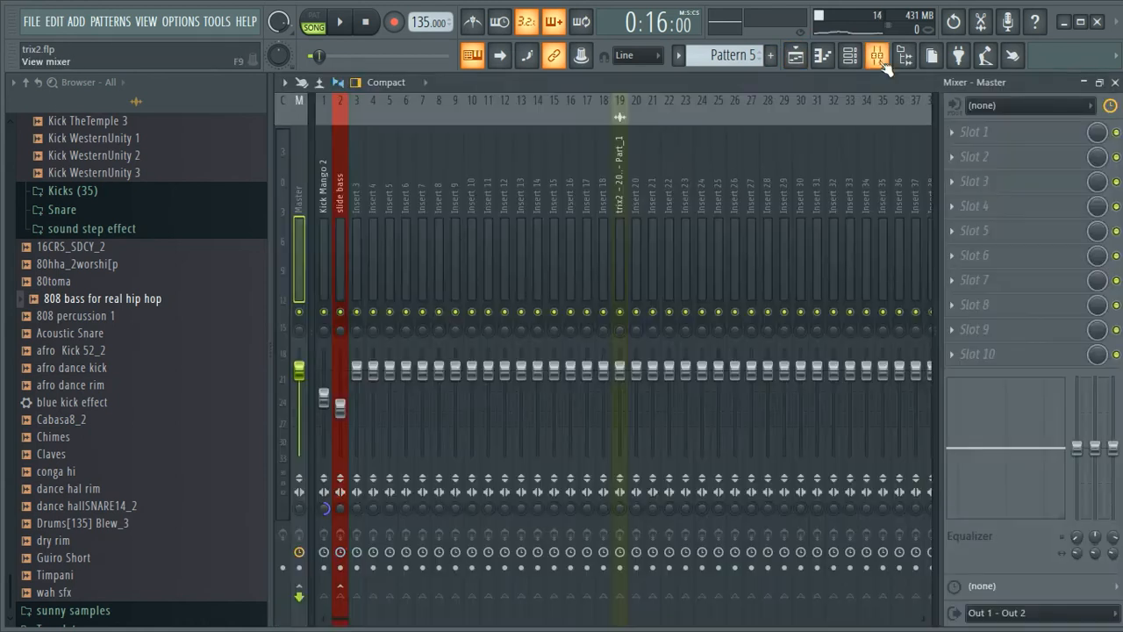
- View the channel routing options of the Kick Mango 2 mixer track and briefly play the song with that track selected
{"action": "right_click", "coordinate": [326, 258]}
{"action": "mouse_move", "coordinate": [472, 266]}
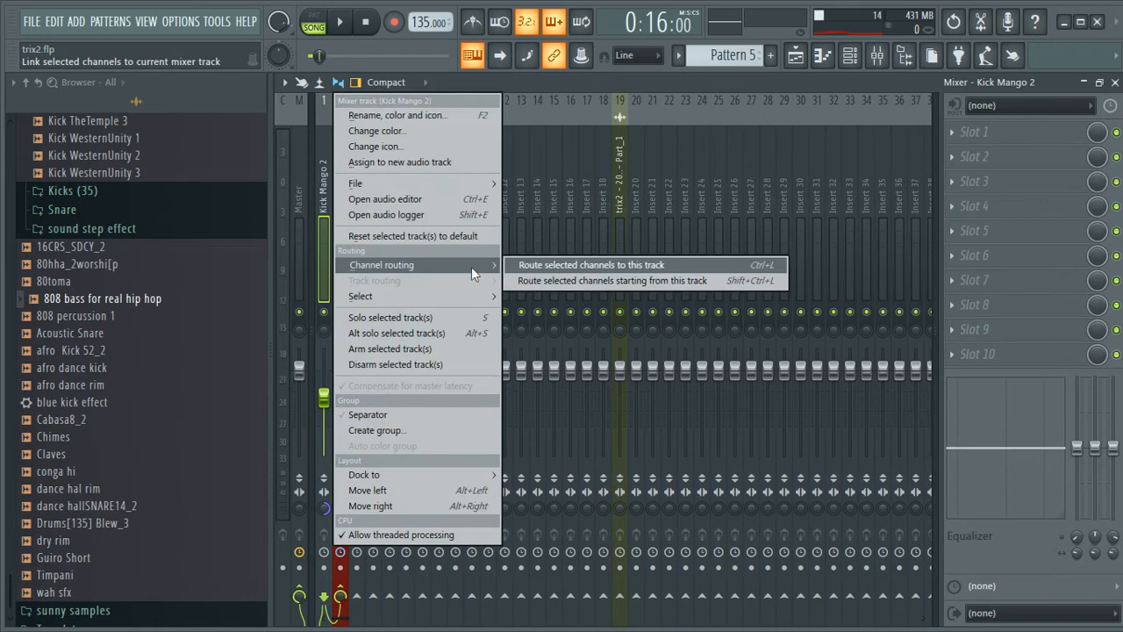
{"action": "left_click", "coordinate": [559, 282]}
{"action": "left_click", "coordinate": [344, 243]}
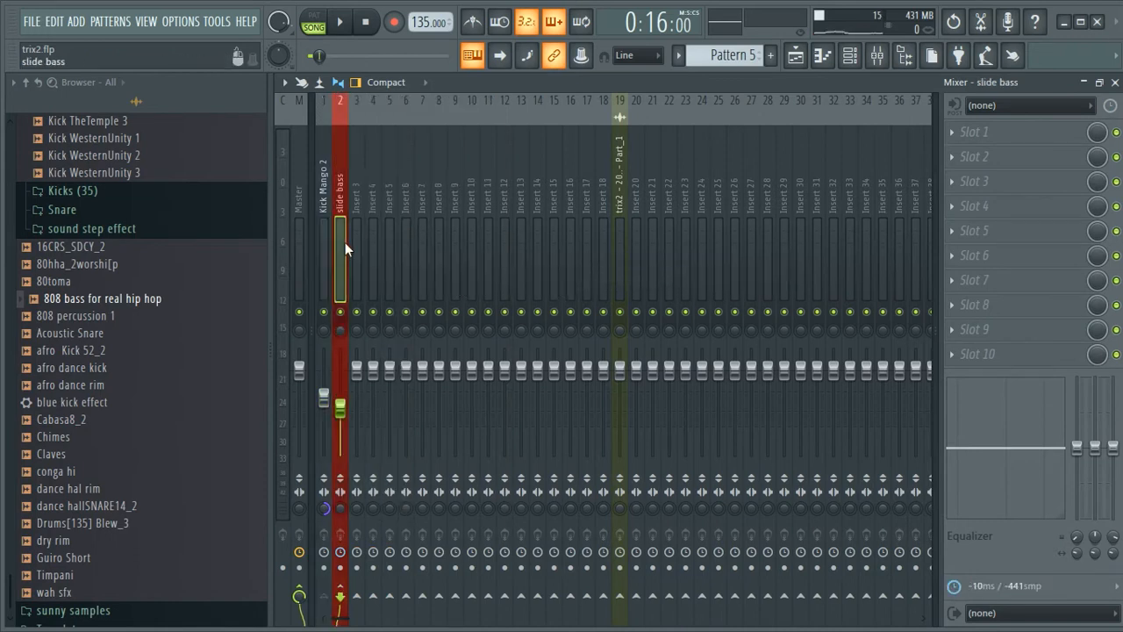
{"action": "left_click", "coordinate": [325, 240]}
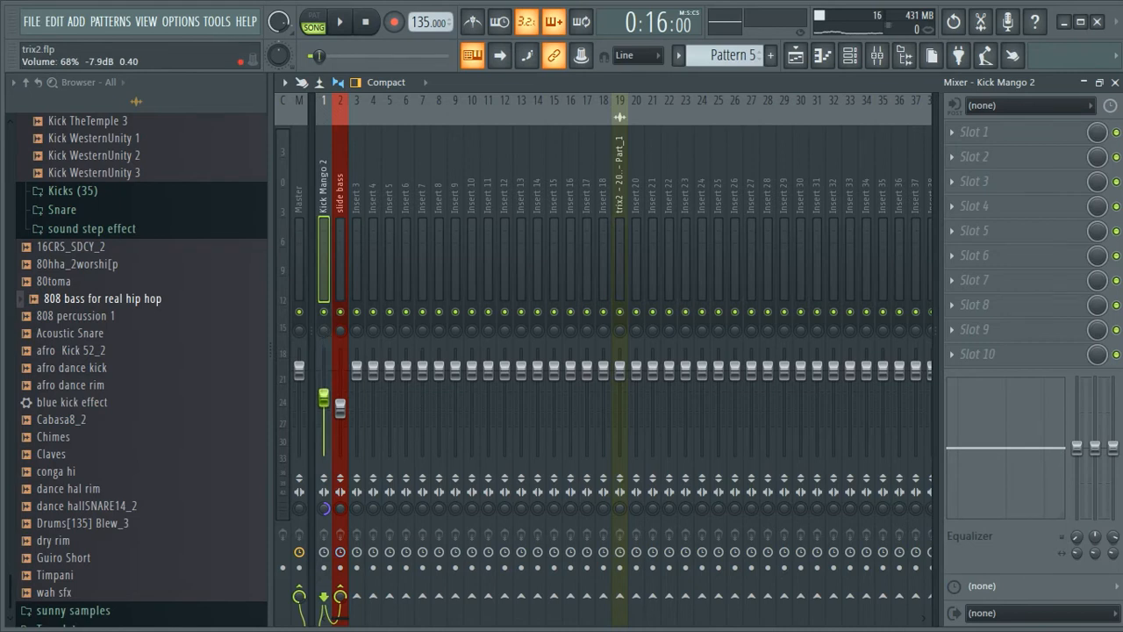
{"action": "key", "text": "space"}
{"action": "key", "text": "space"}
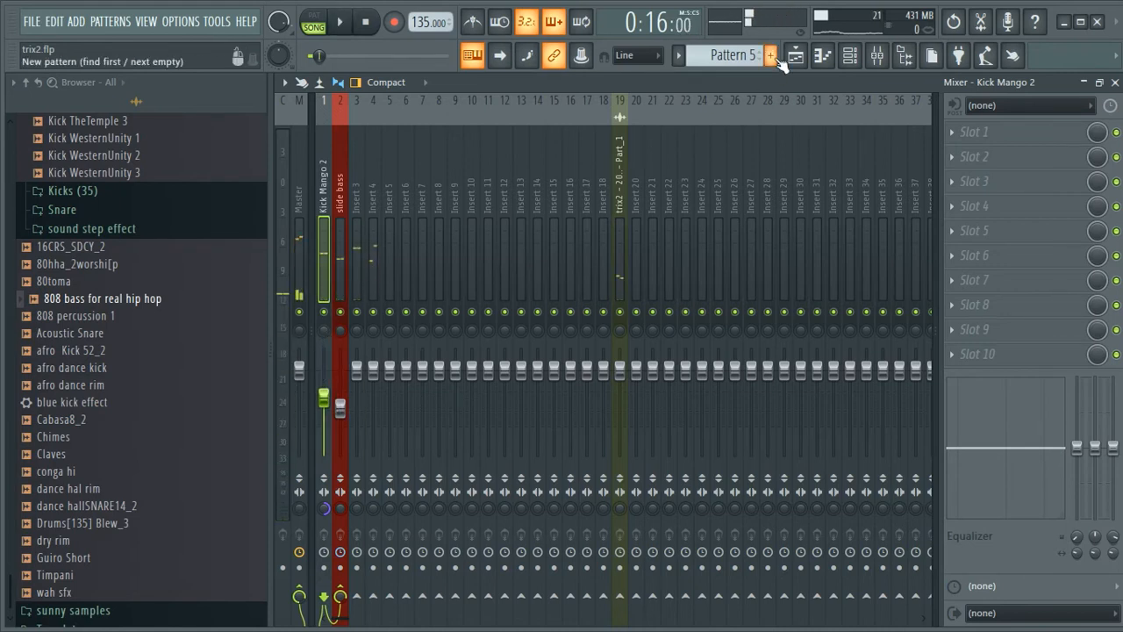
- Limit playback to playlist tracks 6 and 7, which hold the kick and Pattern 5 clips, and start the song
{"action": "left_click", "coordinate": [795, 55]}
{"action": "right_click", "coordinate": [486, 164]}
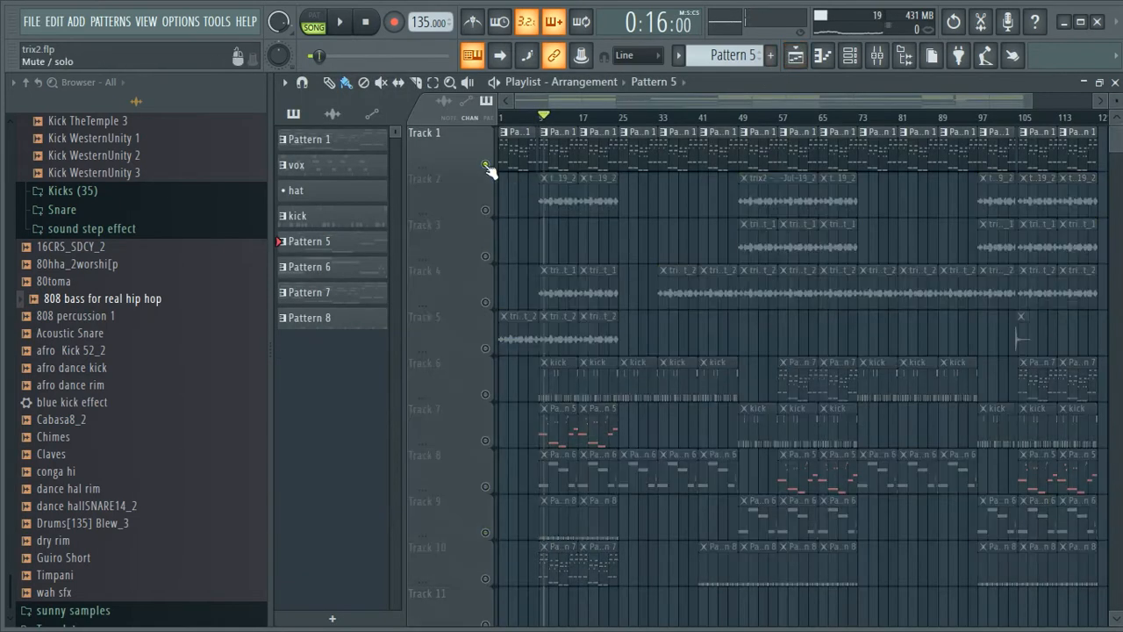
{"action": "right_click", "coordinate": [487, 395]}
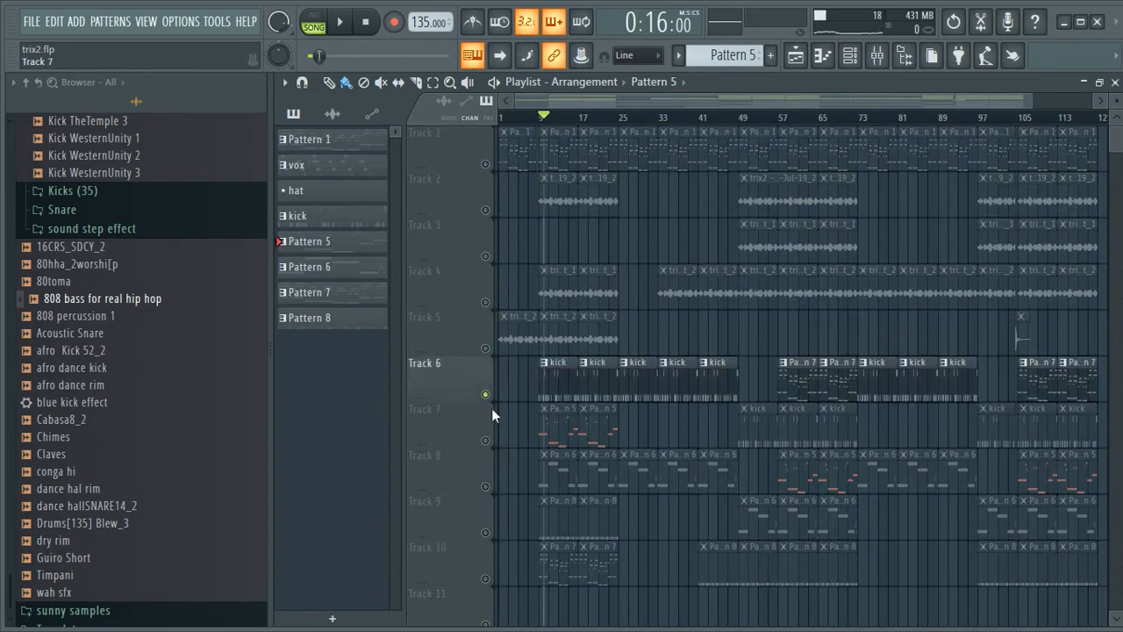
{"action": "left_click", "coordinate": [486, 487]}
{"action": "key", "text": "space"}
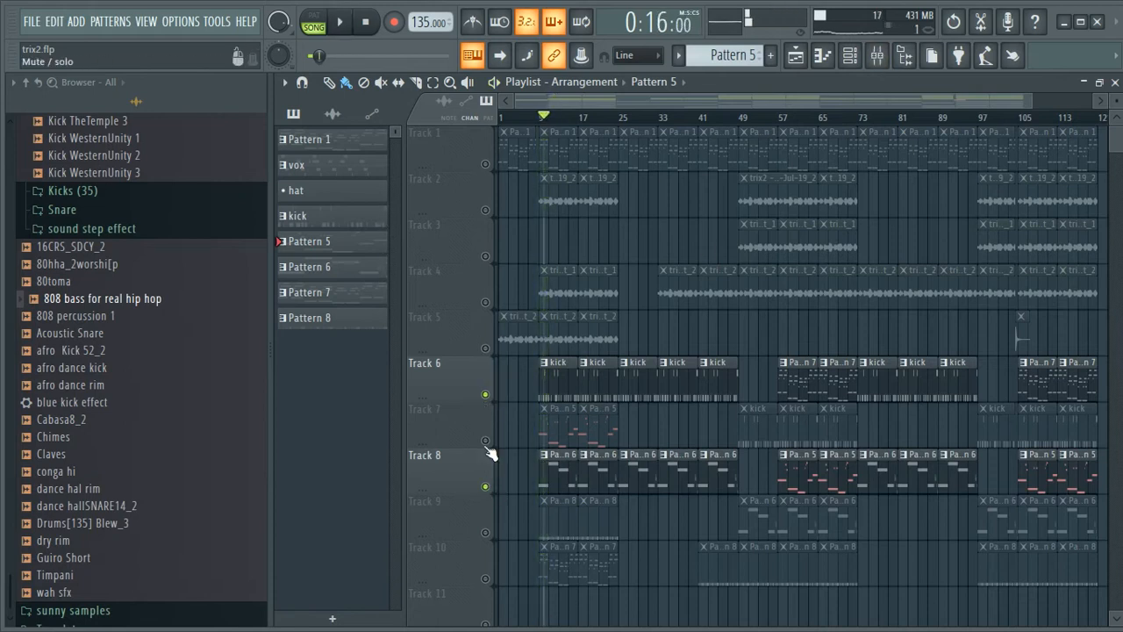
{"action": "left_click", "coordinate": [486, 440]}
{"action": "left_click", "coordinate": [486, 487]}
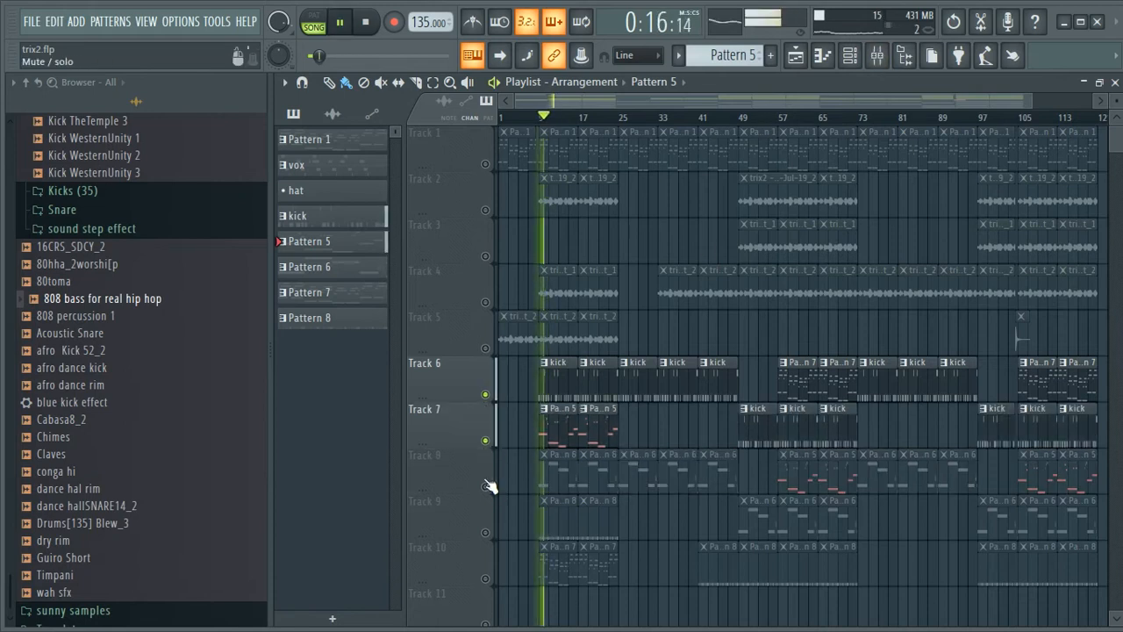
- Select the playlist time range from bar 9 to bar 24
{"action": "left_click", "coordinate": [883, 57]}
{"action": "left_click", "coordinate": [807, 63]}
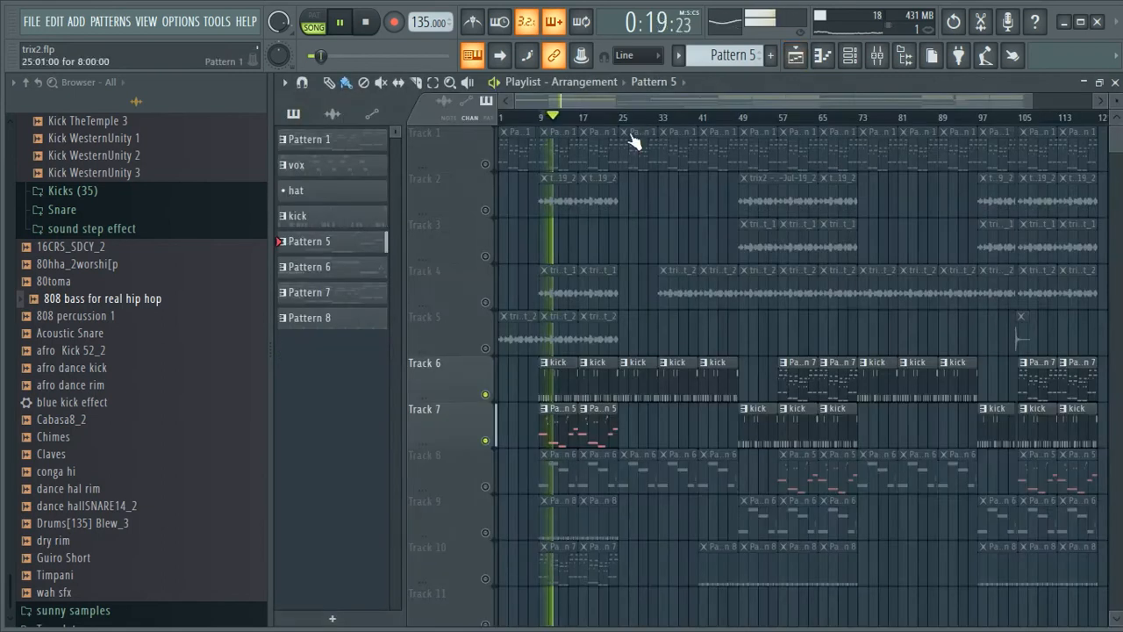
{"action": "left_click_drag", "start_coordinate": [619, 130], "coordinate": [537, 136]}
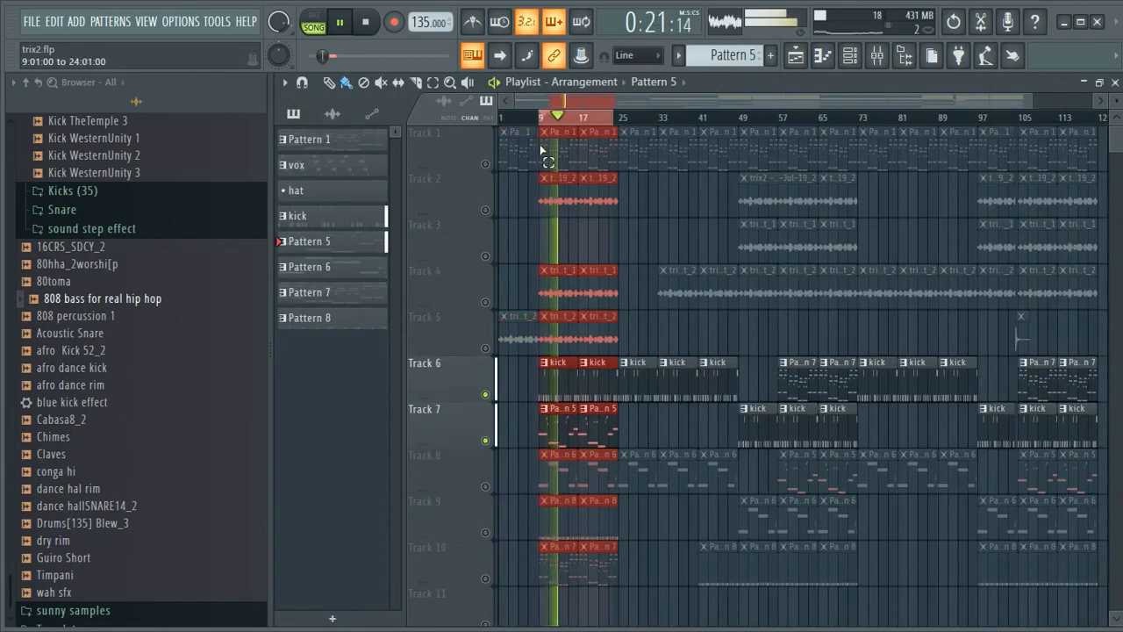
- Check the kick and slide bass levels in the mixer and their channels in the channel rack during playback
{"action": "left_click", "coordinate": [878, 56]}
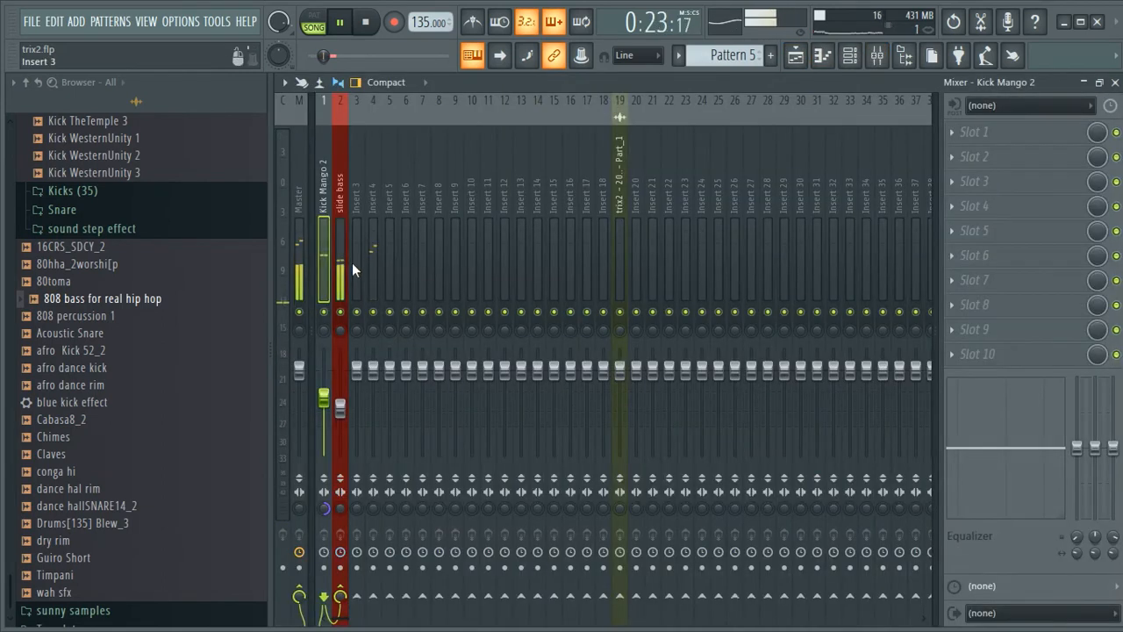
{"action": "key", "text": "Escape"}
{"action": "key", "text": "Escape"}
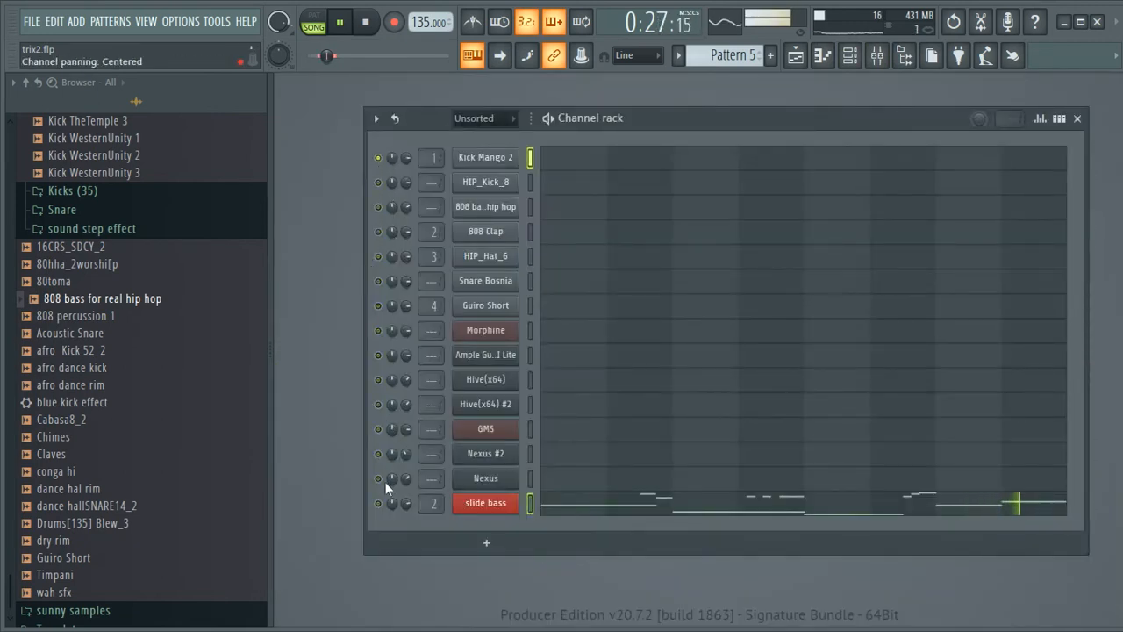
{"action": "left_click", "coordinate": [844, 59]}
{"action": "left_click", "coordinate": [803, 62]}
- Stop the song, place the playhead just before bar 9 and restart playback
{"action": "left_click", "coordinate": [546, 118]}
{"action": "scroll", "coordinate": [566, 308], "scroll_direction": "down", "scroll_amount": 5}
{"action": "key", "text": "space"}
{"action": "scroll", "coordinate": [554, 266], "scroll_direction": "up", "scroll_amount": 5}
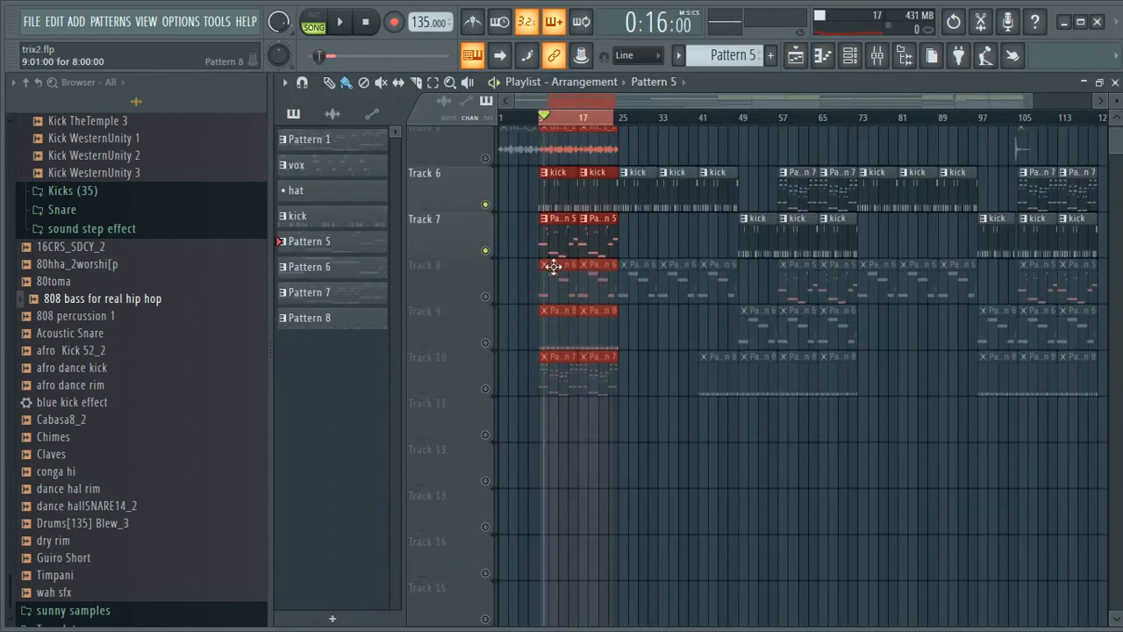
{"action": "left_click", "coordinate": [538, 118]}
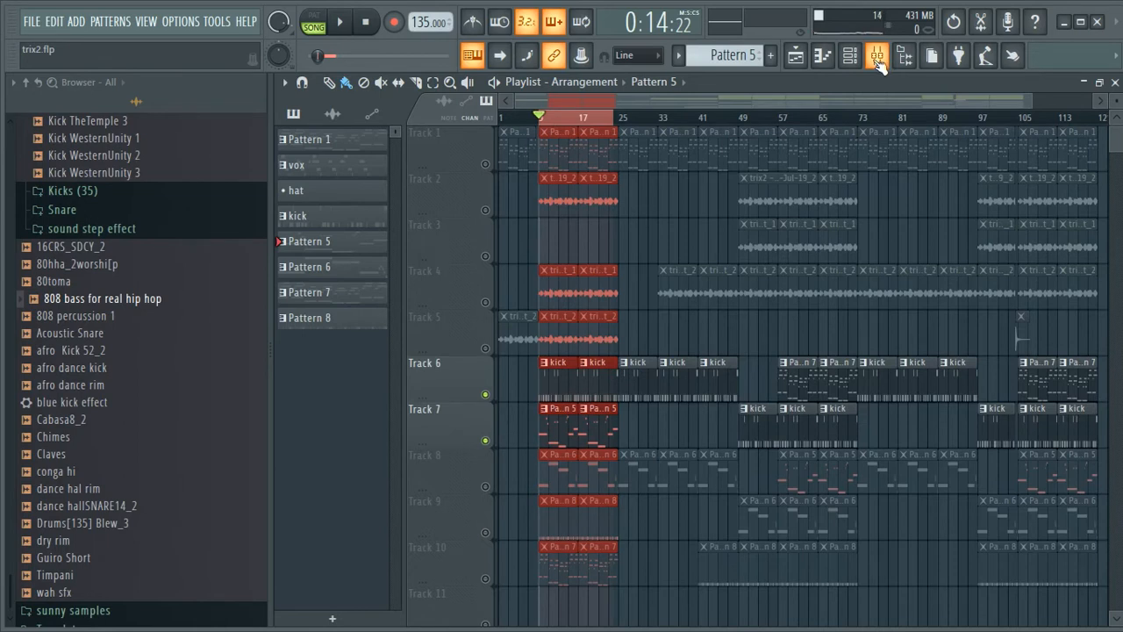
{"action": "key", "text": "space"}
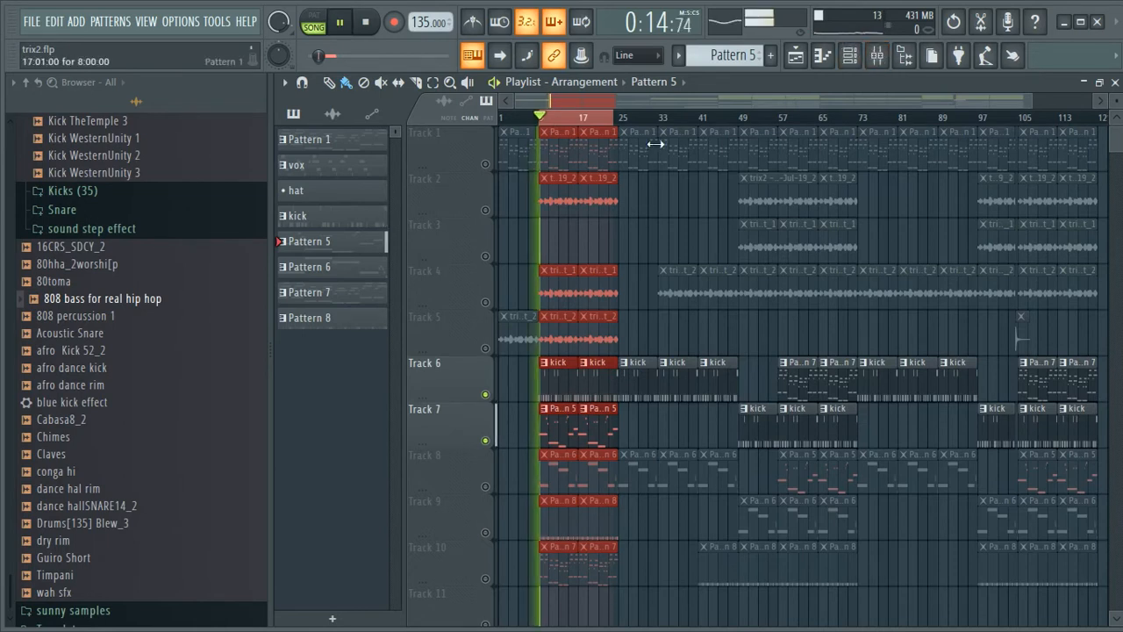
- Lower the Kick Mango 2 mixer fader slightly and set the slide bass volume to 45% (-14.3 dB)
{"action": "left_click", "coordinate": [877, 56]}
{"action": "left_click", "coordinate": [297, 253]}
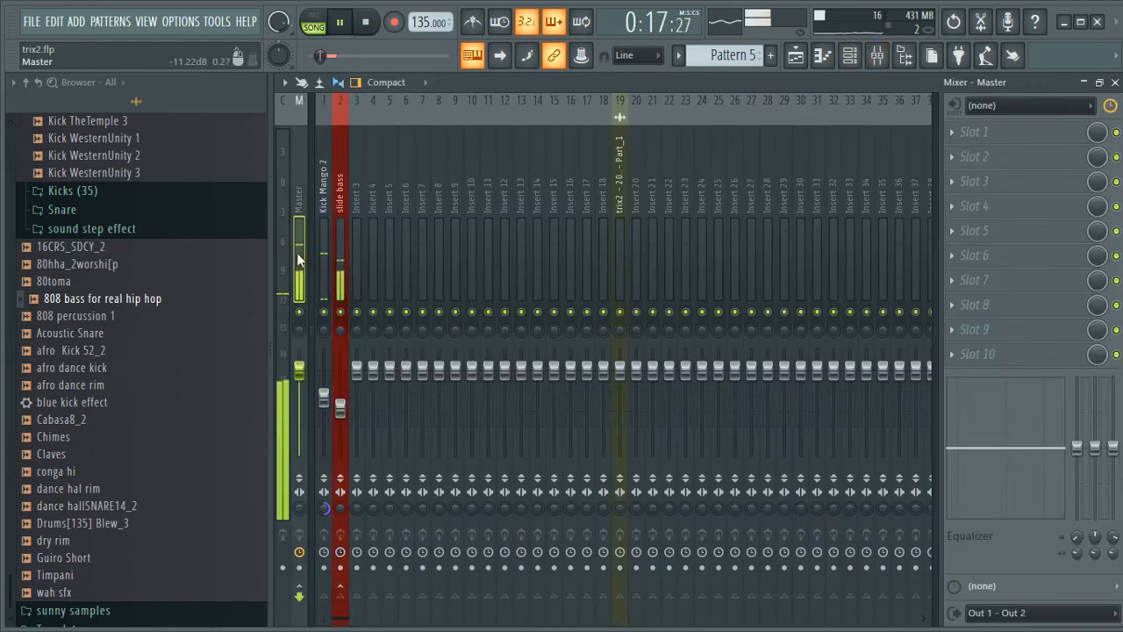
{"action": "left_click", "coordinate": [321, 275]}
{"action": "left_click_drag", "start_coordinate": [324, 397], "coordinate": [341, 417]}
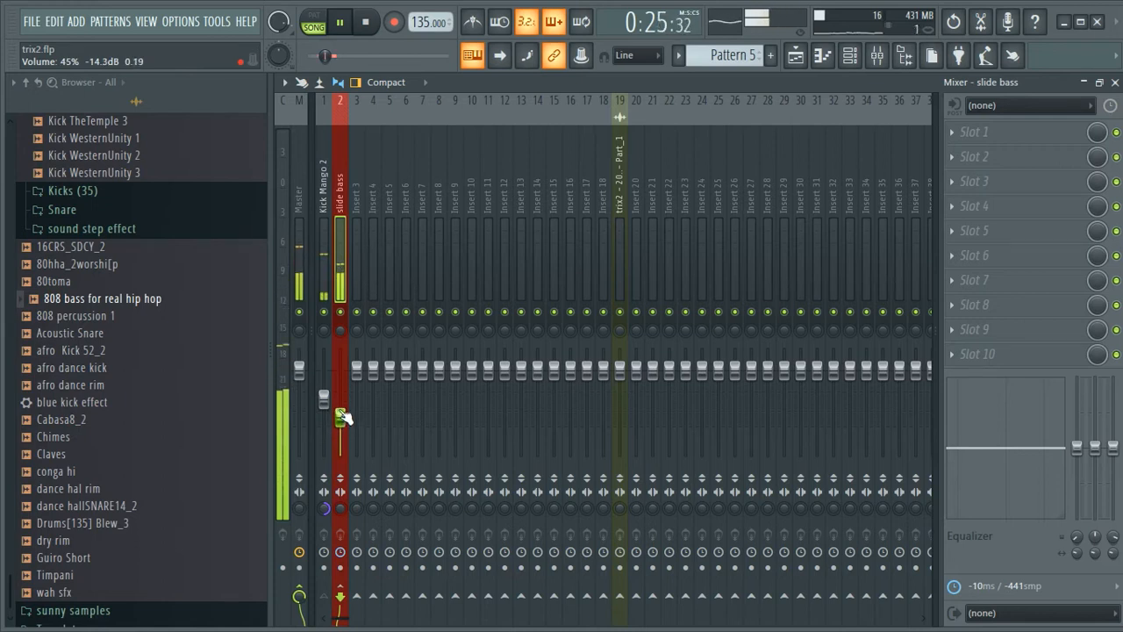
- Compare the kick, master and slide bass levels and set the slide bass mixer volume to 48% (-13.4 dB)
{"action": "left_click", "coordinate": [328, 258]}
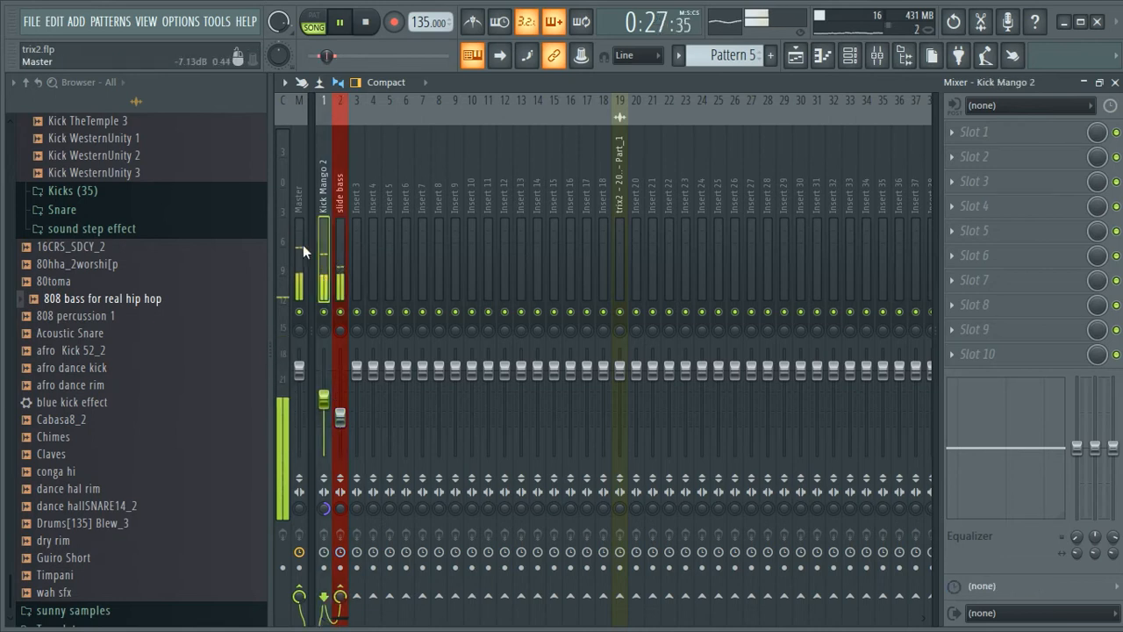
{"action": "left_click", "coordinate": [302, 244]}
{"action": "left_click", "coordinate": [322, 246]}
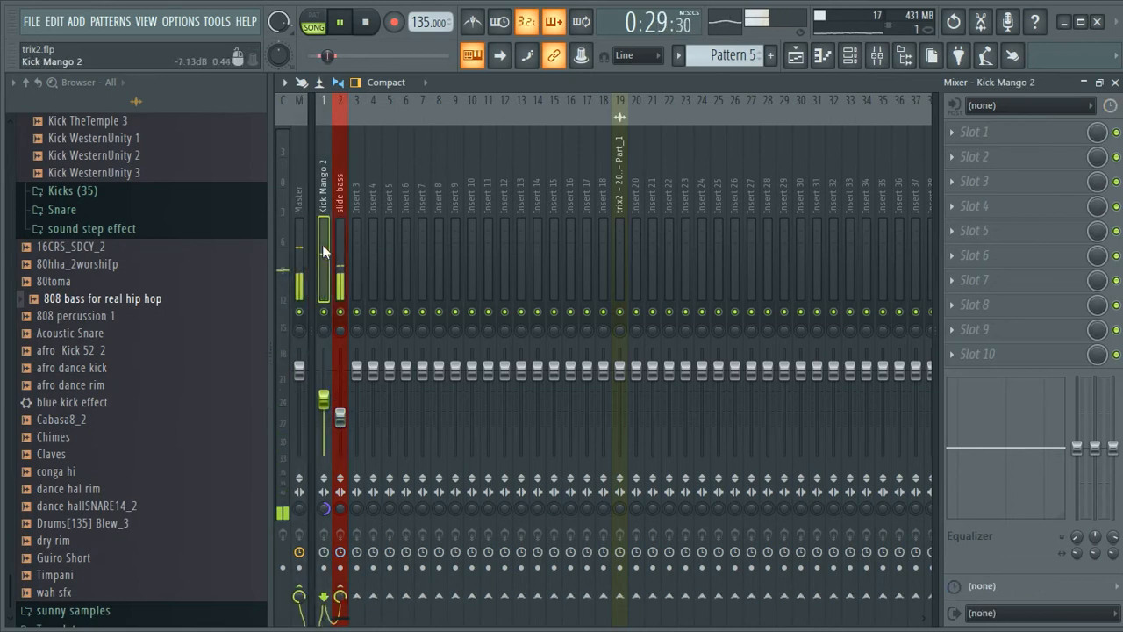
{"action": "left_click", "coordinate": [338, 260]}
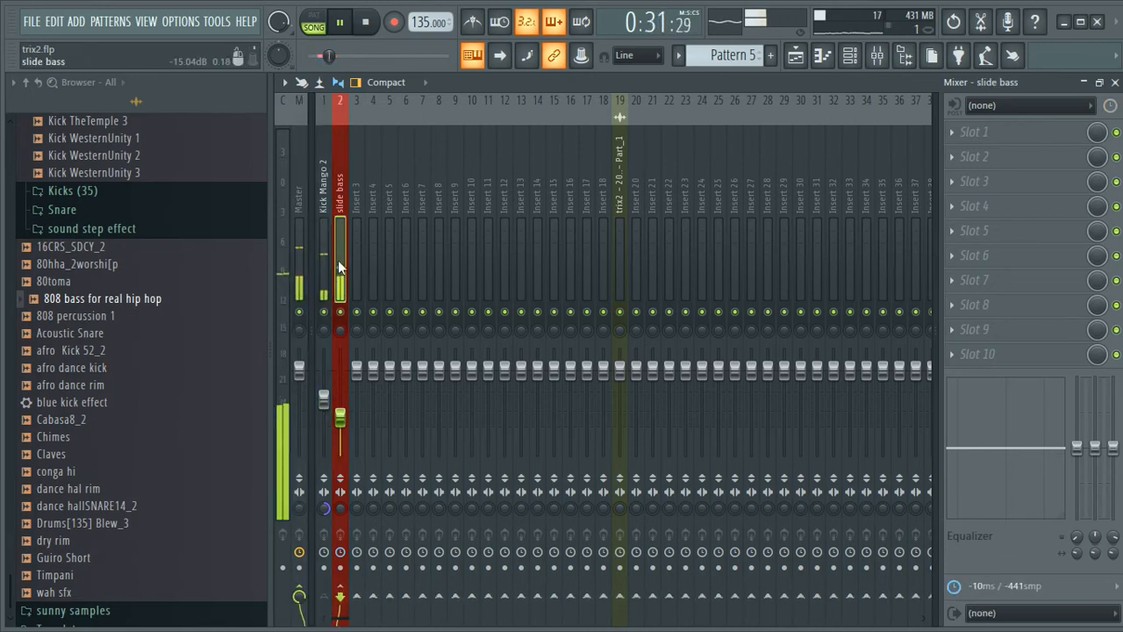
{"action": "left_click_drag", "start_coordinate": [344, 420], "coordinate": [344, 416]}
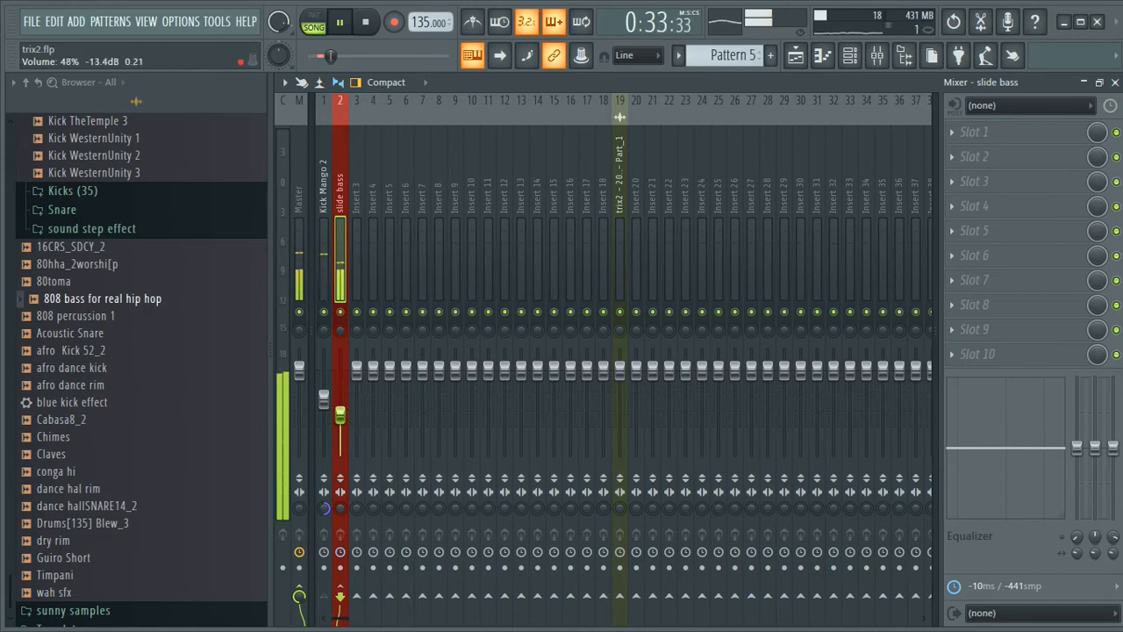
- Check the levels of the master, Kick Mango 2 and slide bass mixer tracks, and stop playback
{"action": "left_click", "coordinate": [297, 253]}
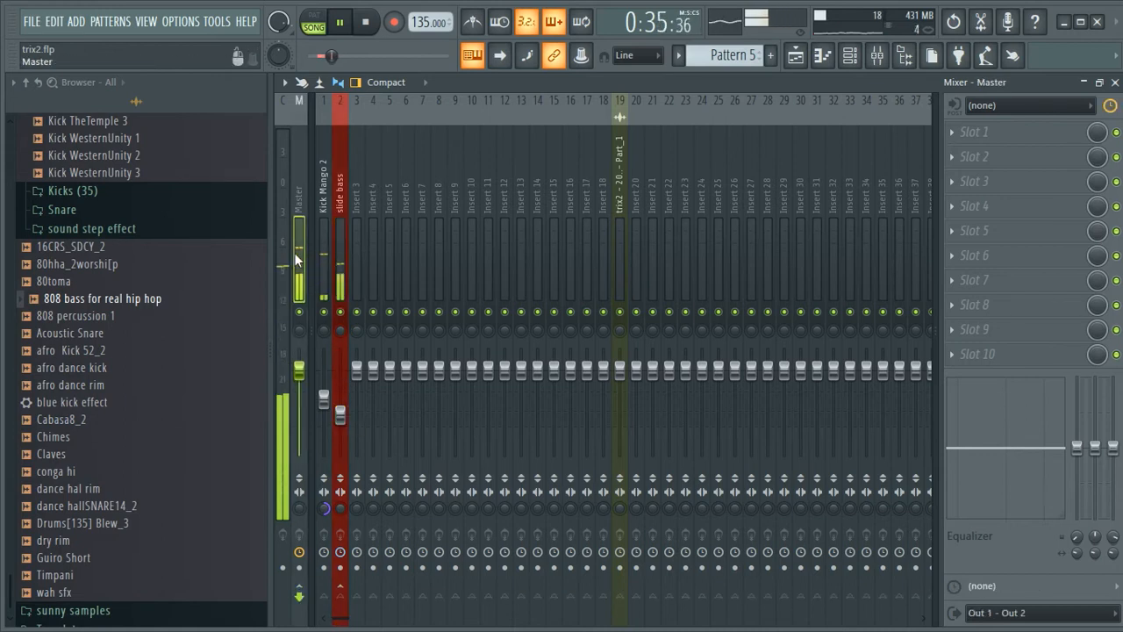
{"action": "left_click", "coordinate": [323, 253]}
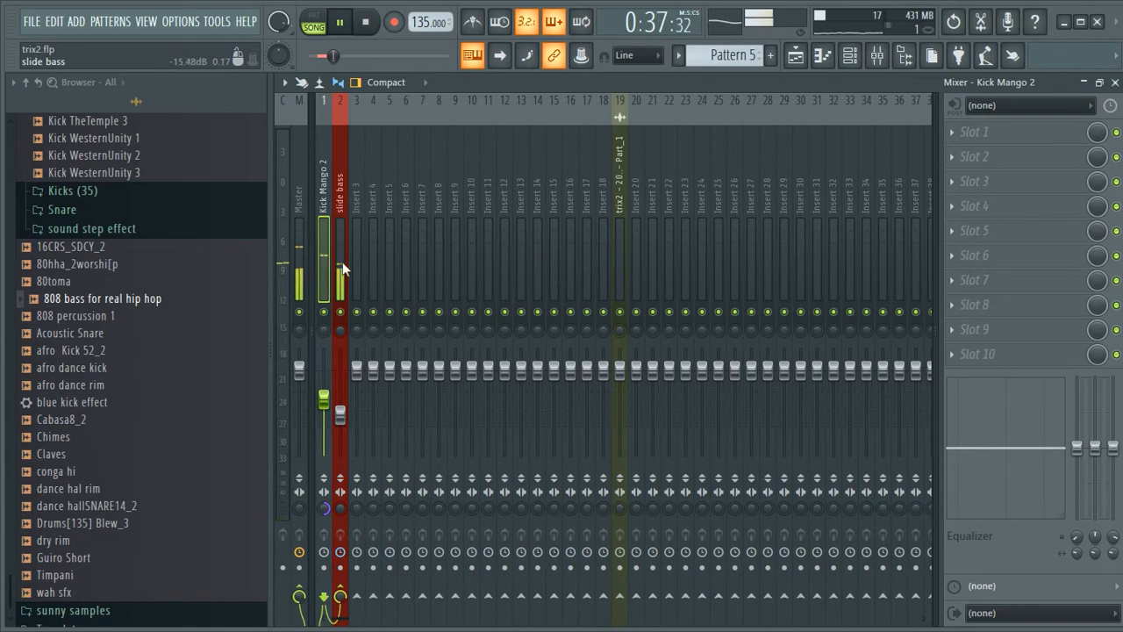
{"action": "left_click", "coordinate": [342, 262]}
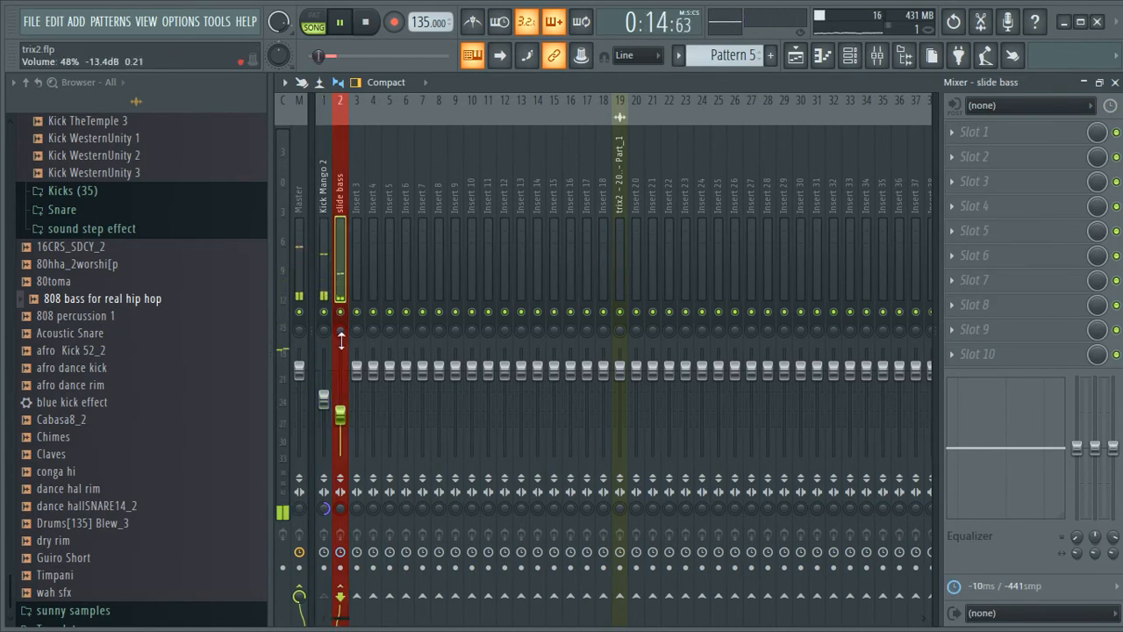
{"action": "key", "text": "space"}
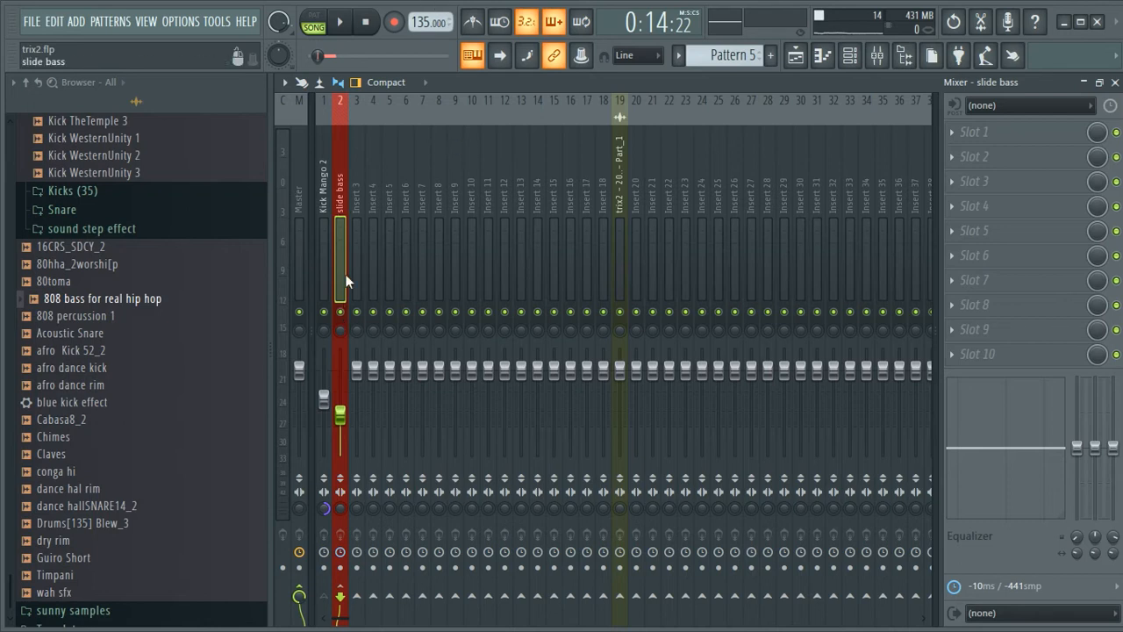
- Set the slide bass mixer track's latency to -10 ms
{"action": "right_click", "coordinate": [341, 553]}
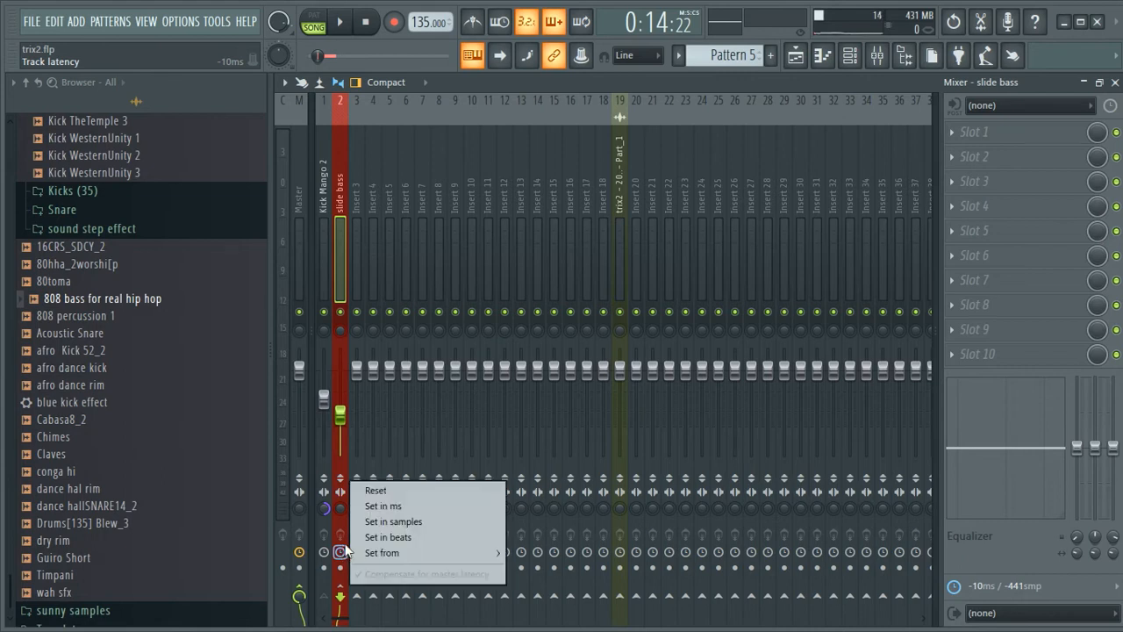
{"action": "left_click", "coordinate": [413, 506]}
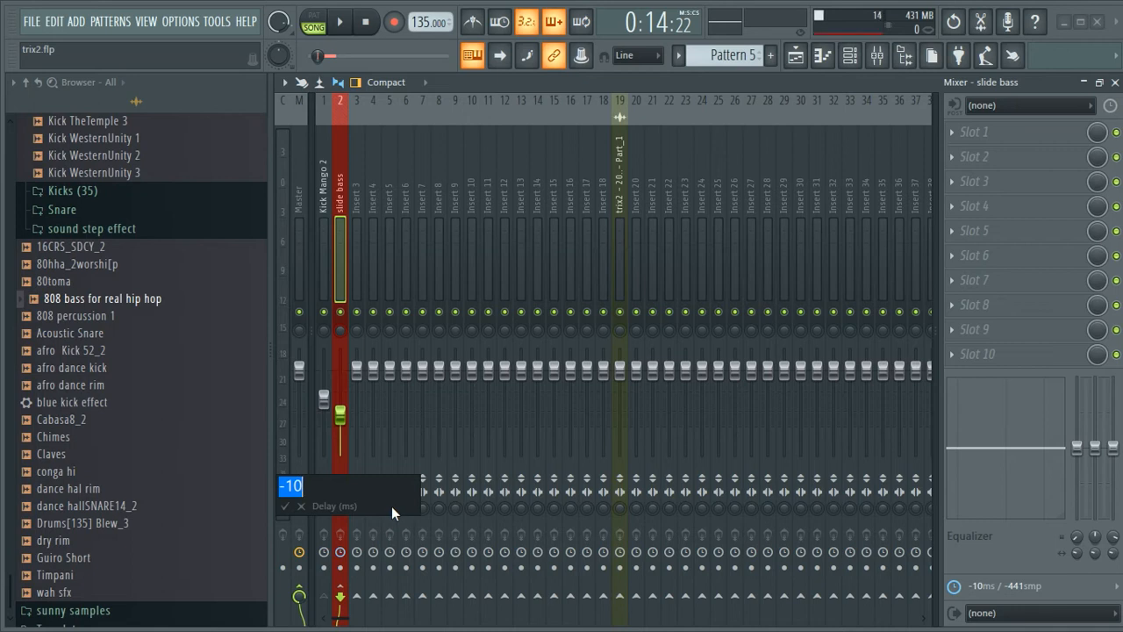
{"action": "key", "text": "BackSpace"}
{"action": "type", "text": "-10"}
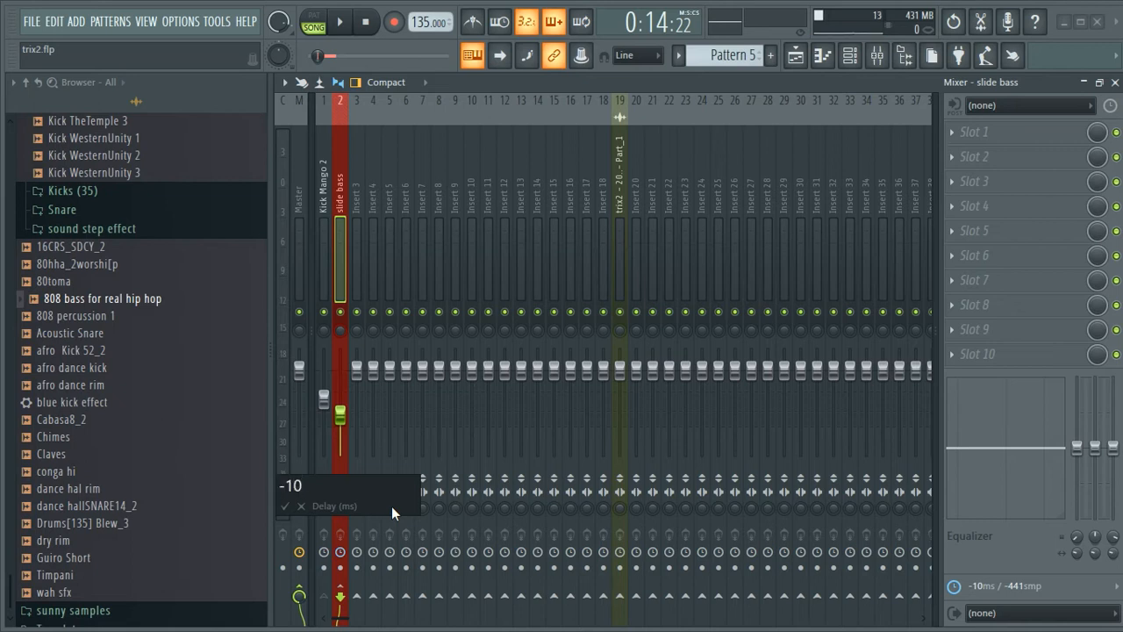
{"action": "key", "text": "Return"}
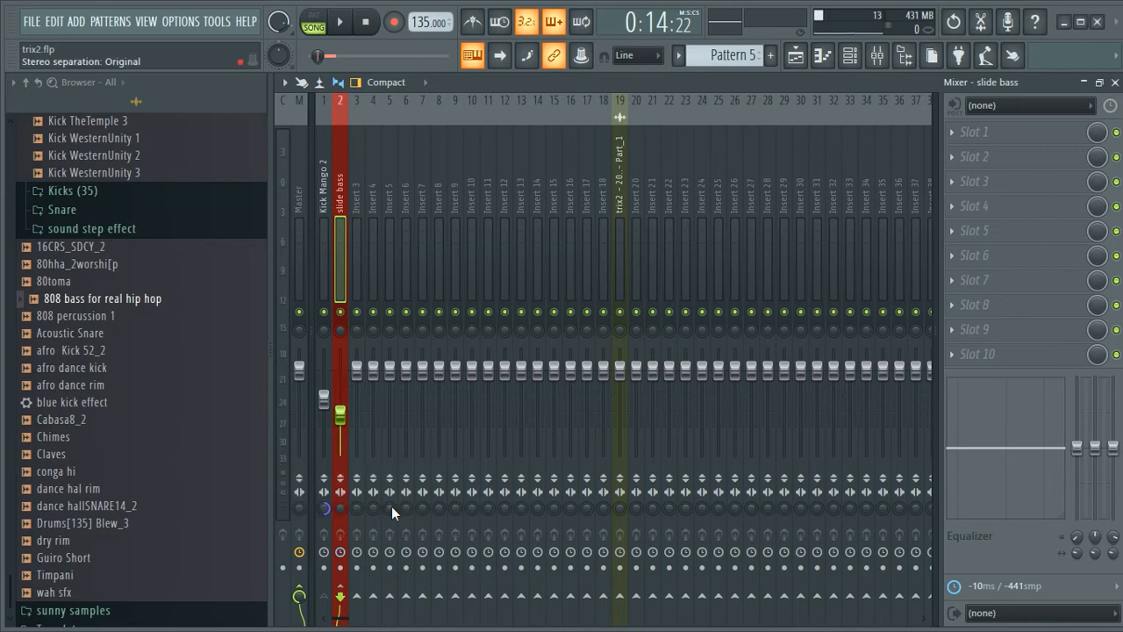
- Play the selected section from bar 9 in the playlist and return to the mixer
{"action": "left_click", "coordinate": [794, 57]}
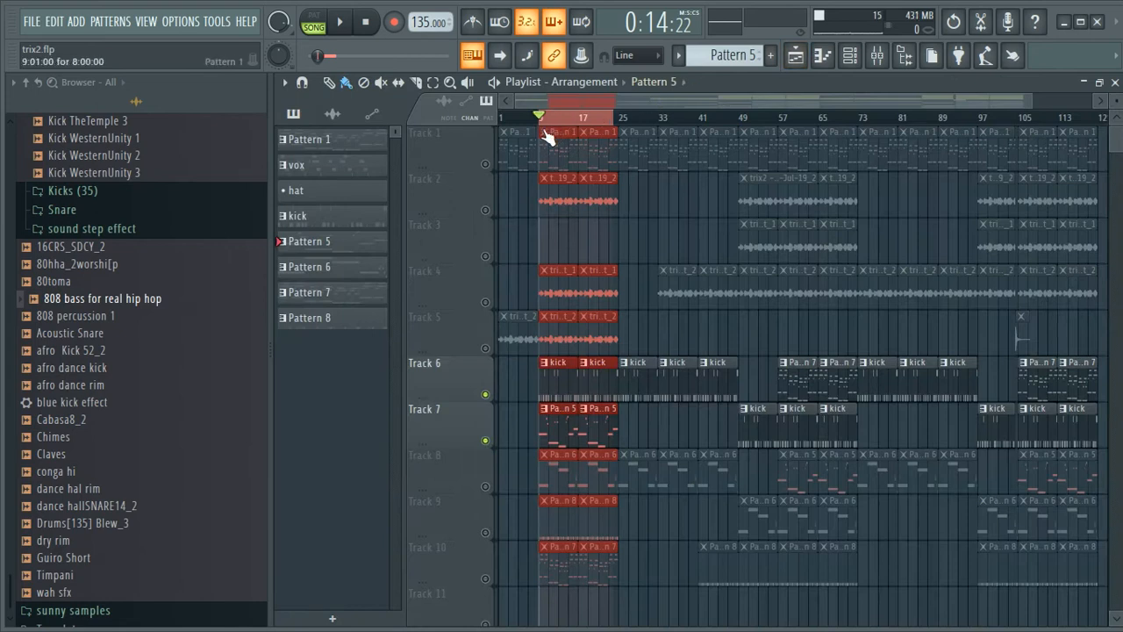
{"action": "key", "text": "space"}
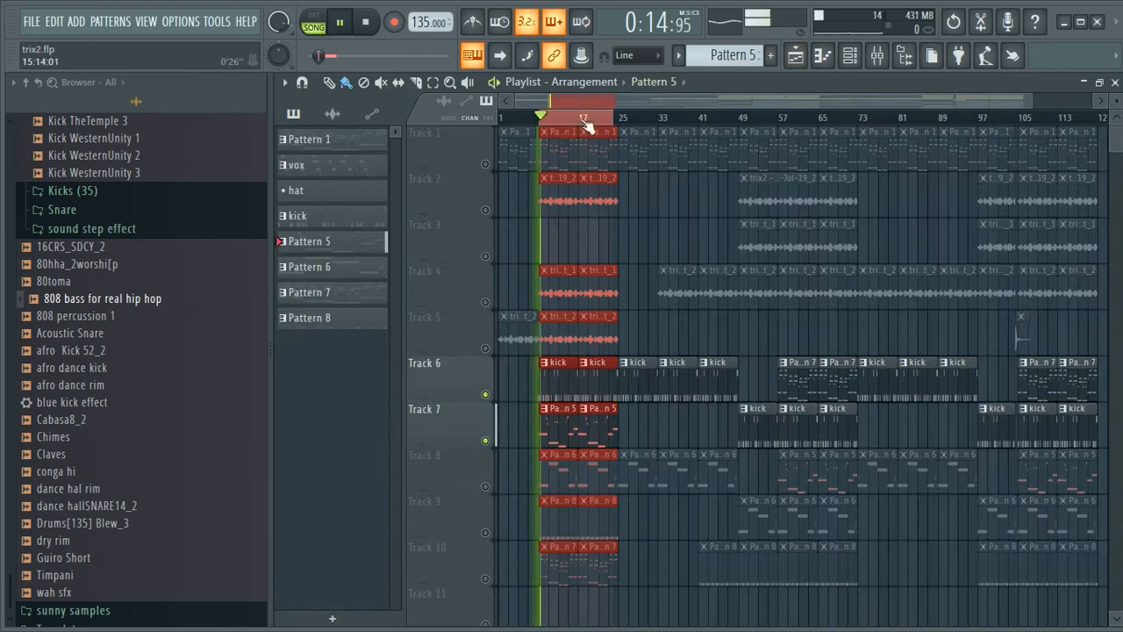
{"action": "left_click", "coordinate": [877, 55]}
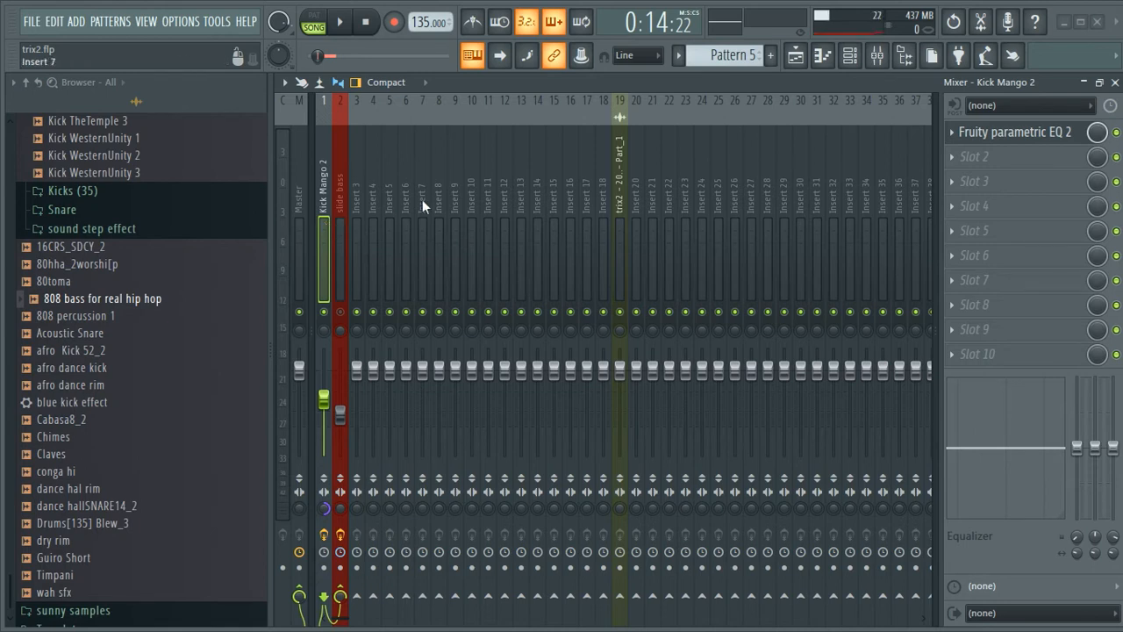
- During playback, boost band 3 of Kick Mango 2's Fruity parametric EQ 2 to about 4.5 dB at 101 Hz
{"action": "left_click", "coordinate": [1015, 138]}
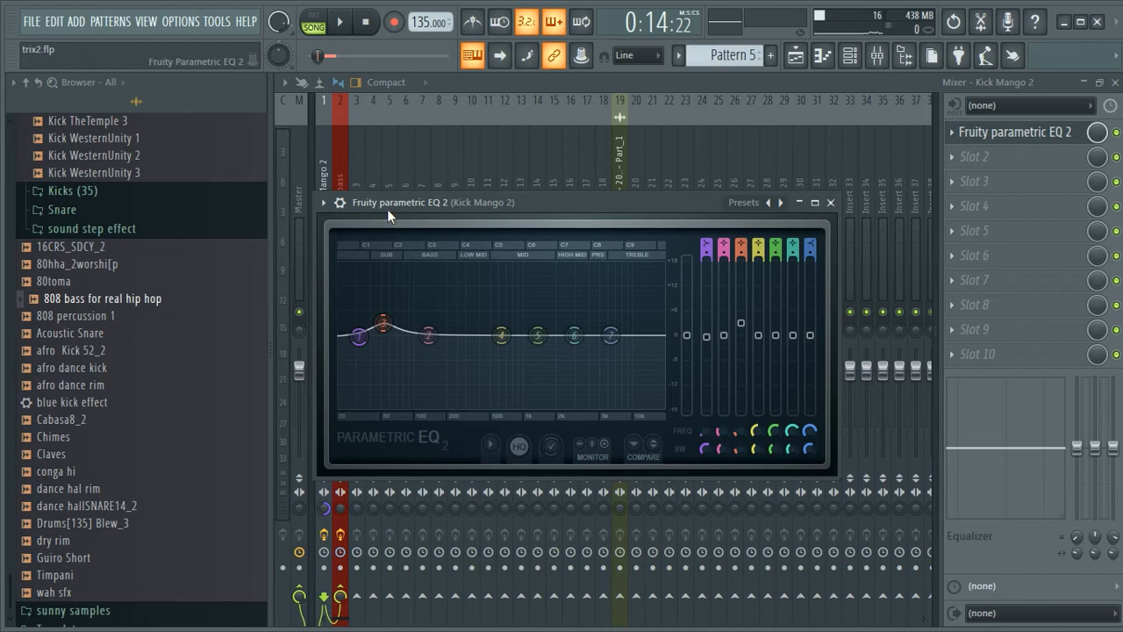
{"action": "left_click_drag", "start_coordinate": [388, 205], "coordinate": [468, 205]}
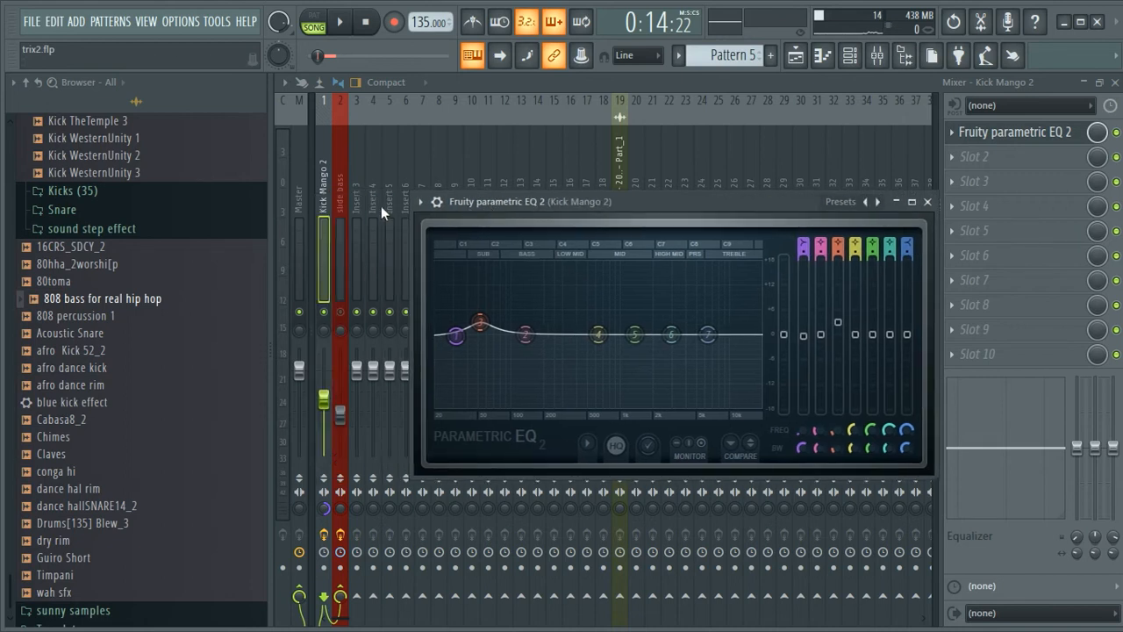
{"action": "left_click", "coordinate": [329, 263]}
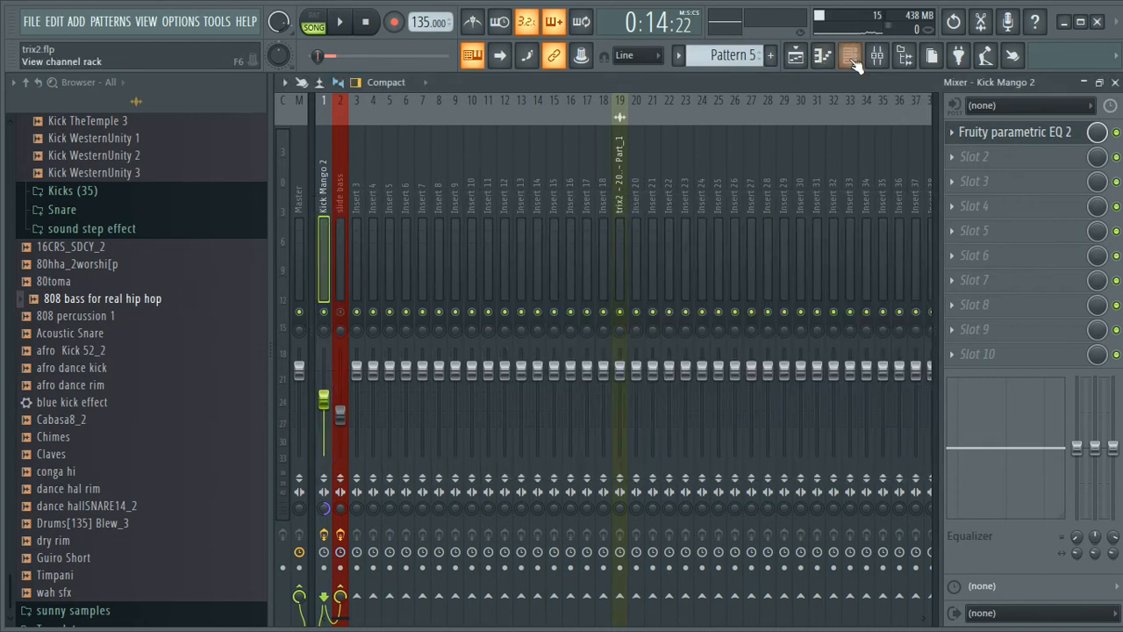
{"action": "left_click", "coordinate": [1001, 134]}
{"action": "key", "text": "space"}
{"action": "left_click_drag", "start_coordinate": [485, 323], "coordinate": [511, 313]}
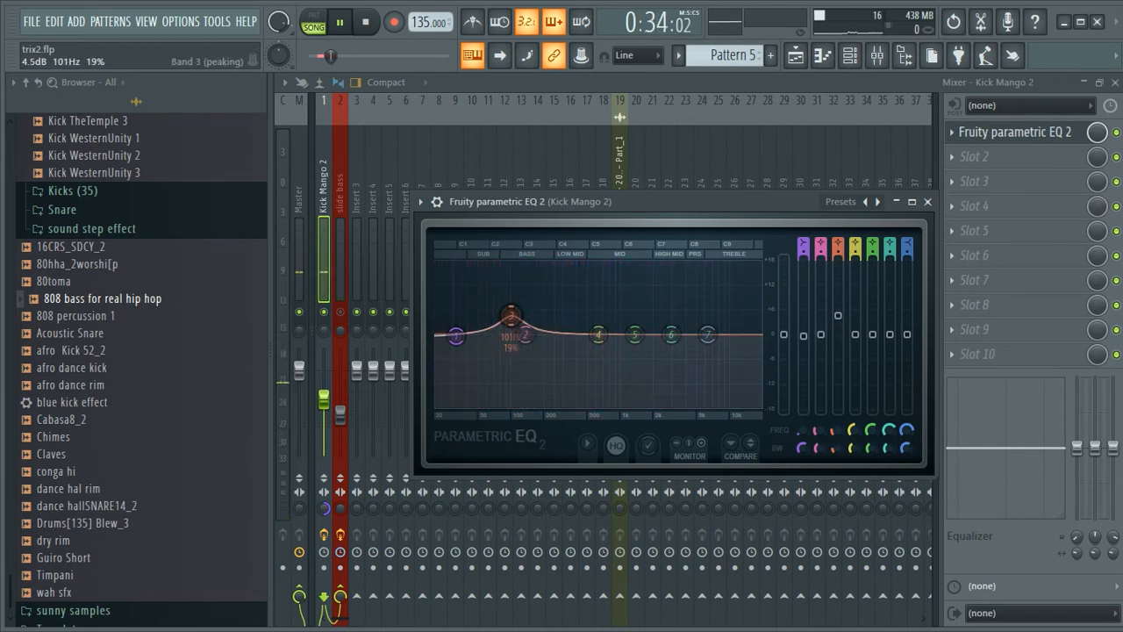
{"action": "left_click_drag", "start_coordinate": [511, 314], "coordinate": [511, 326]}
{"action": "left_click_drag", "start_coordinate": [838, 317], "coordinate": [838, 316]}
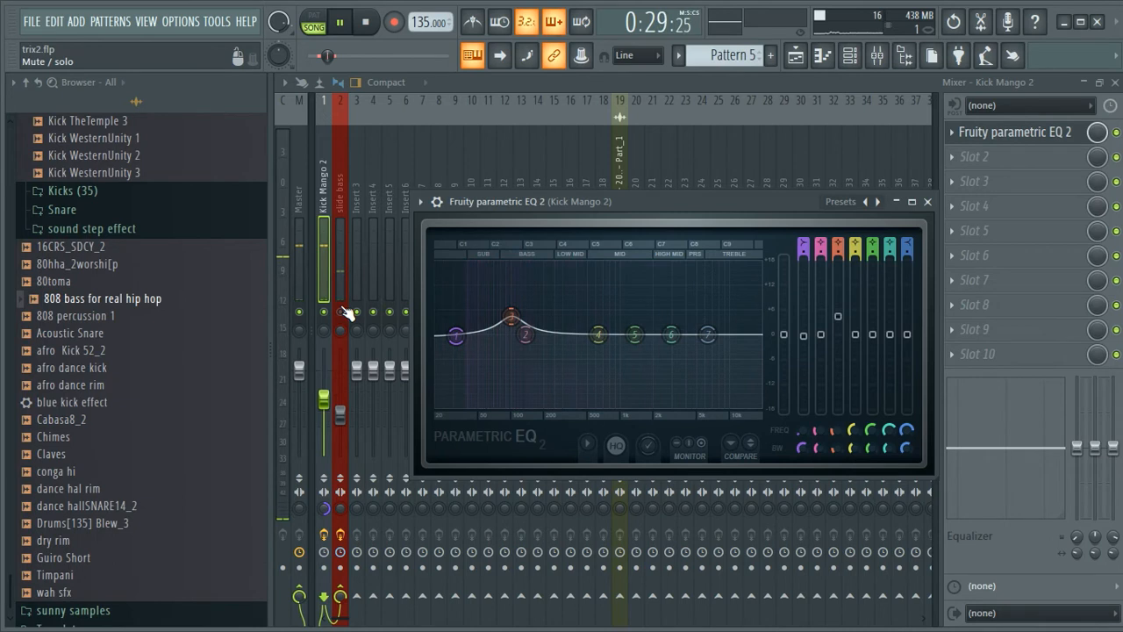
- Unmute playlist Track 7, restart playback from bar 9 and select the slide bass track in the mixer
{"action": "left_click", "coordinate": [338, 273]}
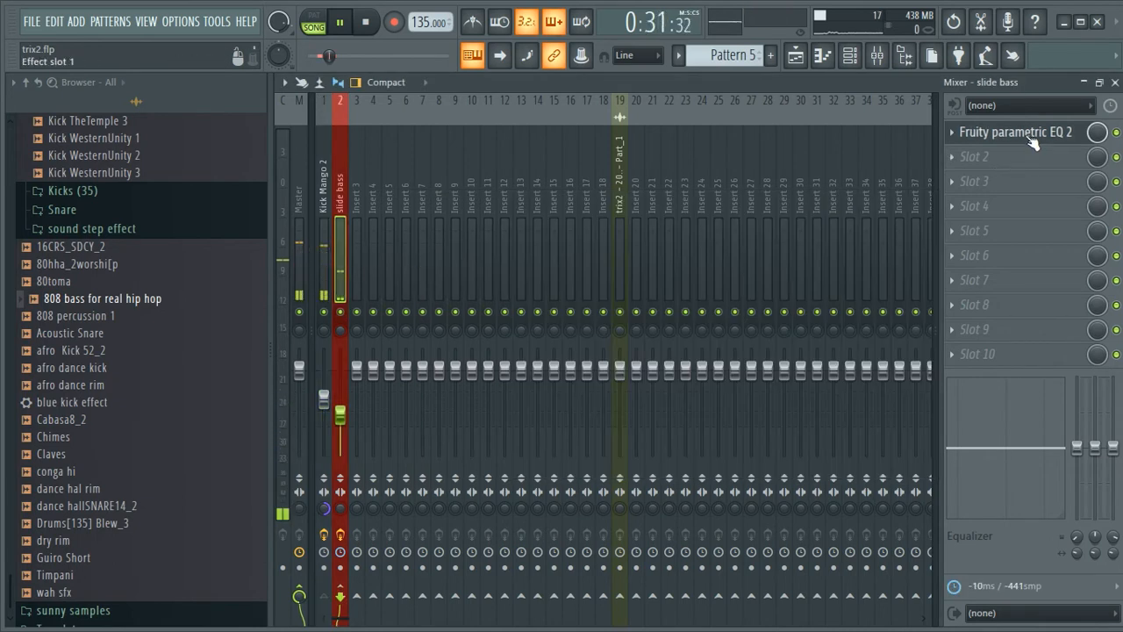
{"action": "key", "text": "F9"}
{"action": "left_click", "coordinate": [462, 175]}
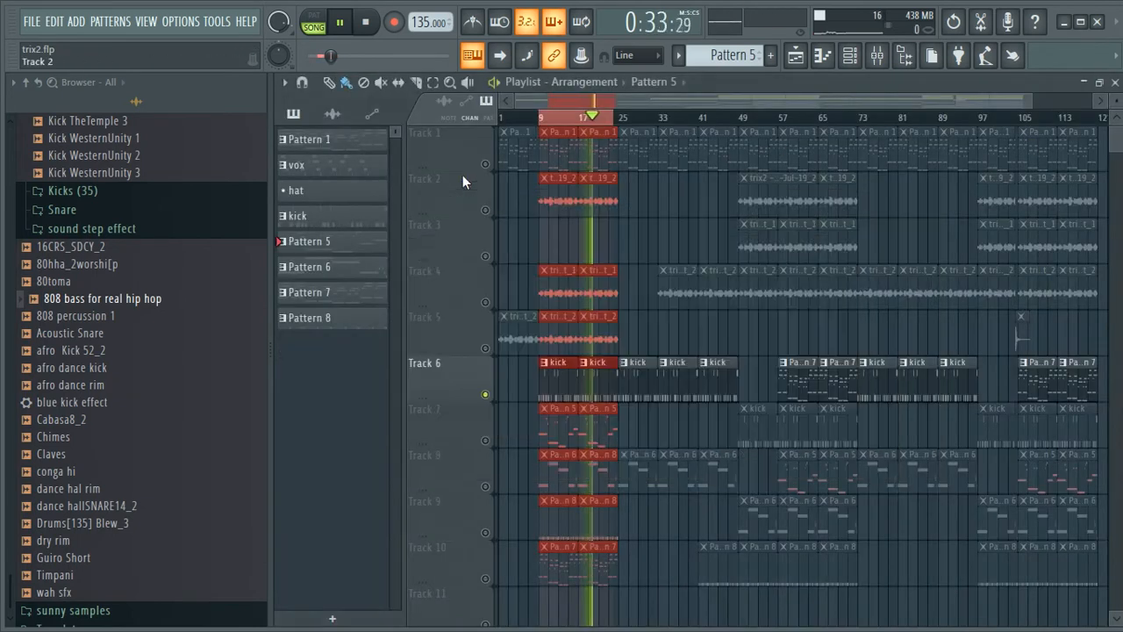
{"action": "left_click", "coordinate": [485, 441]}
{"action": "key", "text": "space"}
{"action": "key", "text": "space"}
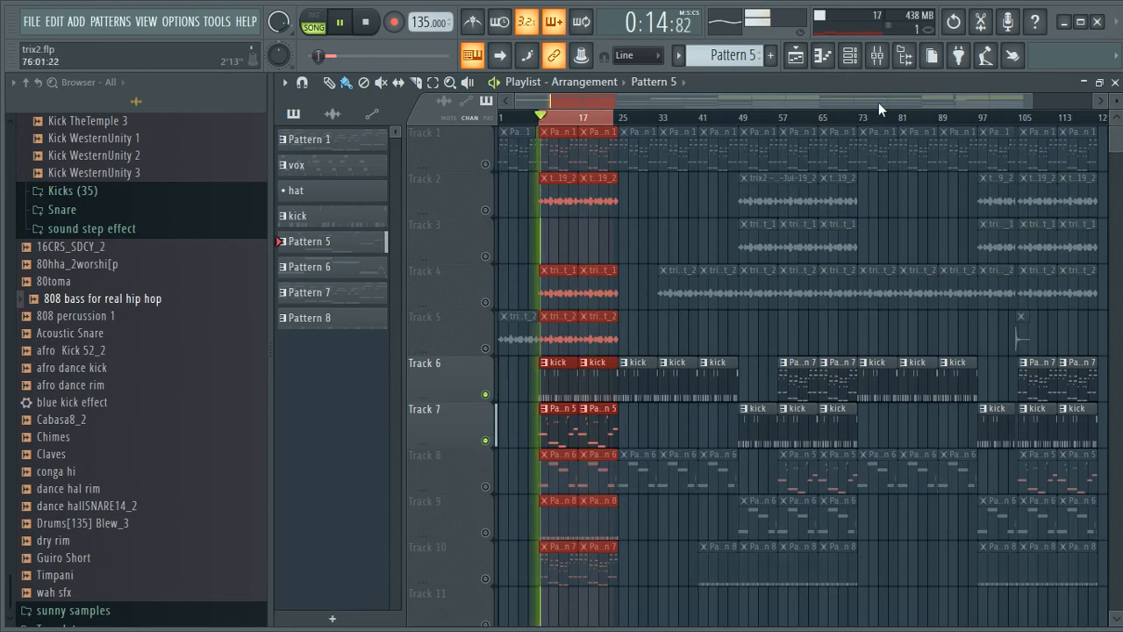
{"action": "left_click", "coordinate": [876, 56]}
{"action": "left_click", "coordinate": [339, 260]}
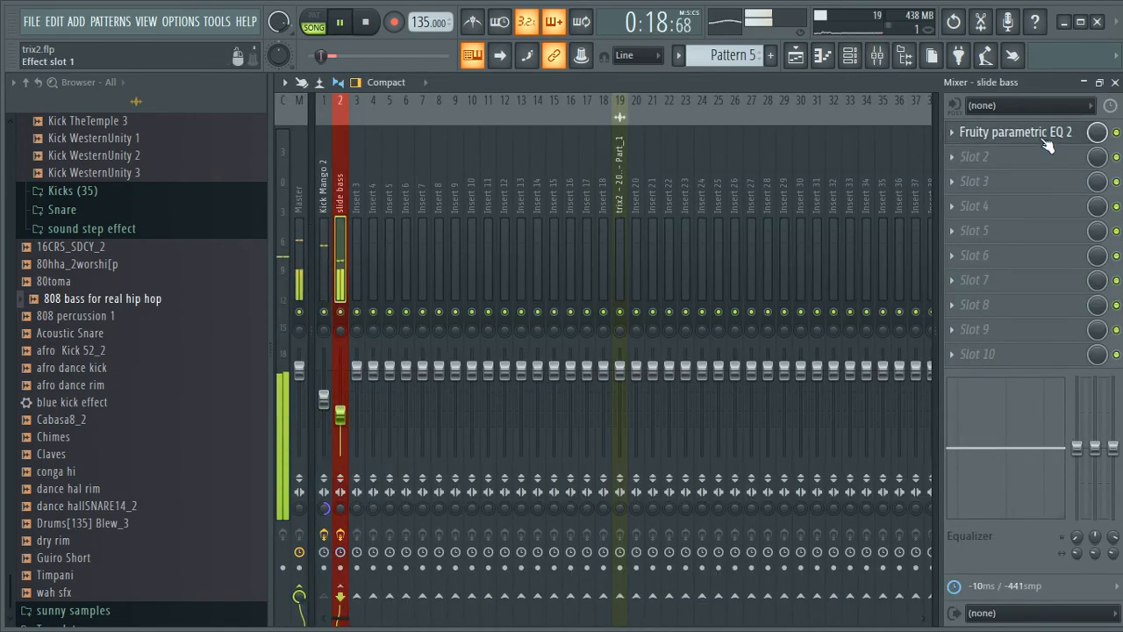
- Cut band 3 slightly in the slide bass track's Fruity parametric EQ 2 and adjust its frequency
{"action": "left_click", "coordinate": [1040, 135]}
{"action": "left_click_drag", "start_coordinate": [860, 241], "coordinate": [860, 248]}
{"action": "mouse_move", "coordinate": [859, 336]}
{"action": "left_mouse_down"}
{"action": "mouse_move", "coordinate": [859, 372]}
{"action": "mouse_move", "coordinate": [857, 343]}
{"action": "left_mouse_up"}
- In Kick Mango 2's second Fruity parametric EQ 2, cut band 4 by about 4.8 dB at 190 Hz with 19% bandwidth and soften it slightly
{"action": "left_click_drag", "start_coordinate": [565, 247], "coordinate": [518, 248]}
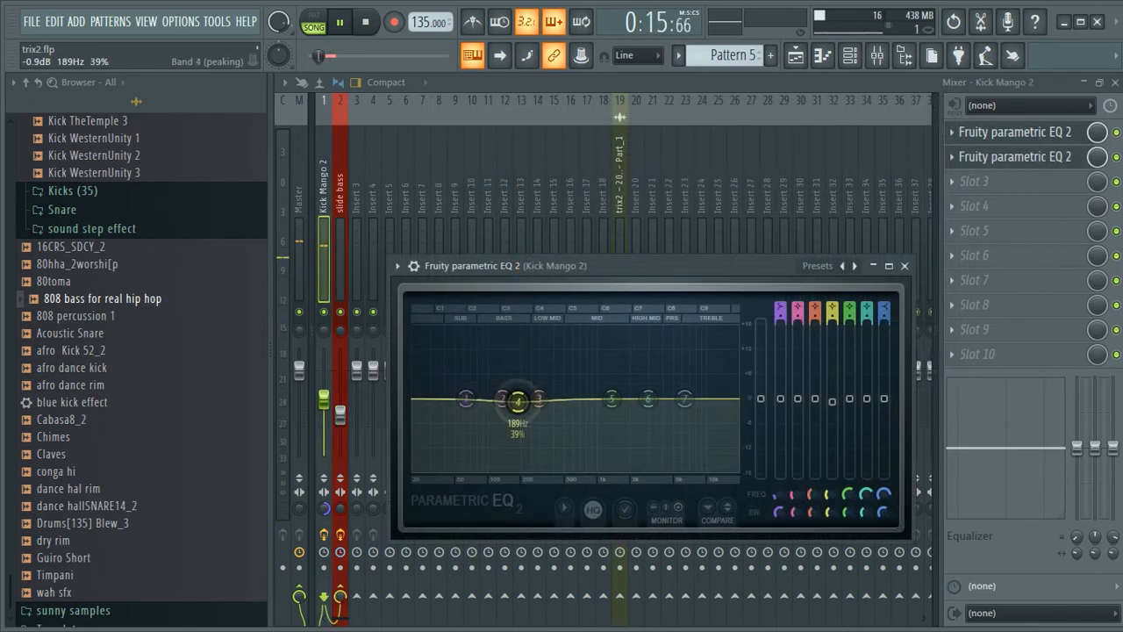
{"action": "left_click_drag", "start_coordinate": [516, 395], "coordinate": [520, 418]}
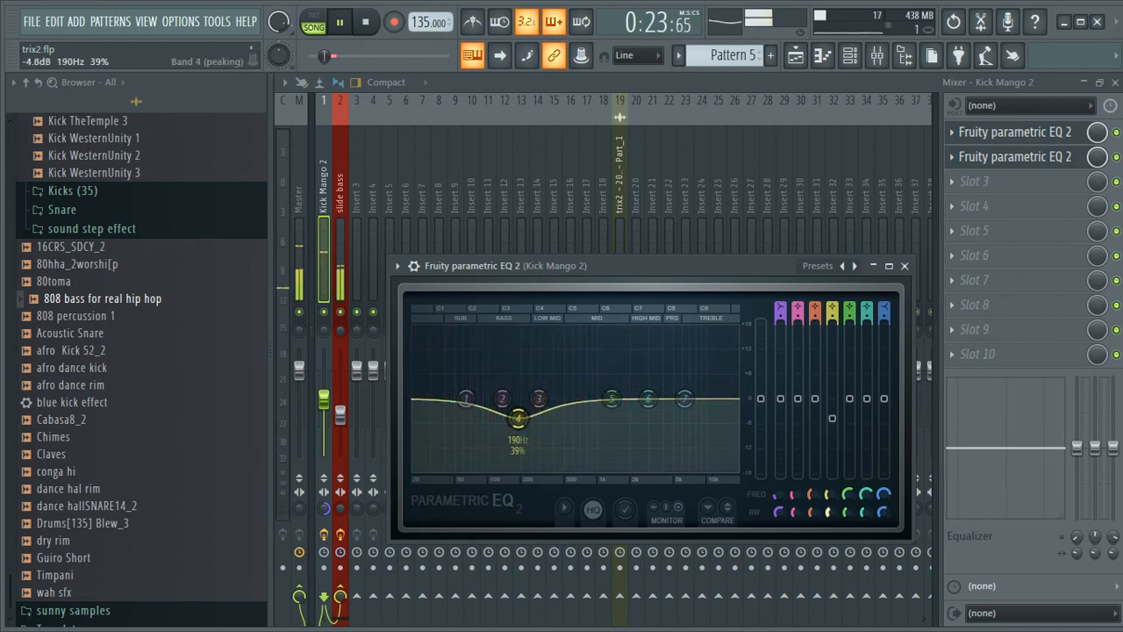
{"action": "scroll", "coordinate": [517, 418], "scroll_direction": "down", "scroll_amount": 5}
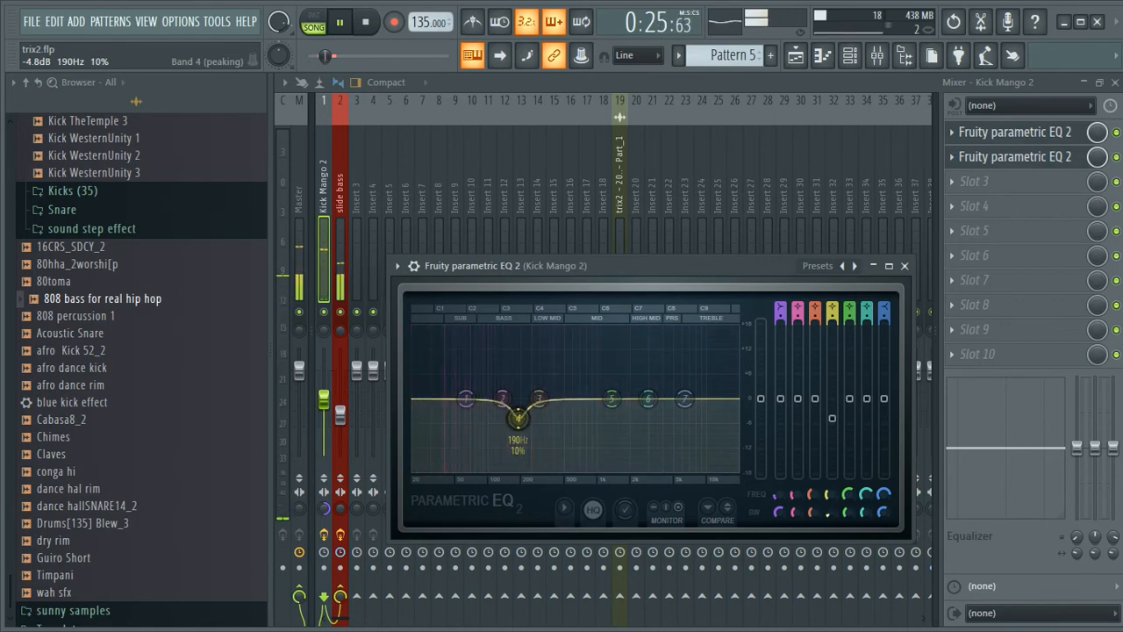
{"action": "scroll", "coordinate": [517, 418], "scroll_direction": "up", "scroll_amount": 6}
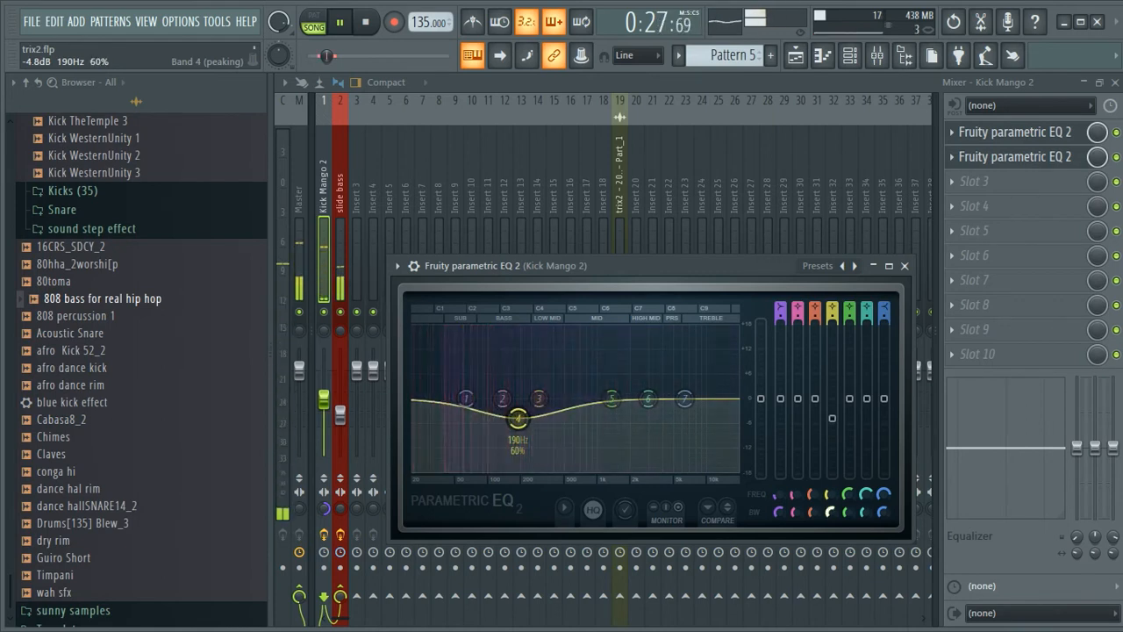
{"action": "scroll", "coordinate": [518, 418], "scroll_direction": "down", "scroll_amount": 5}
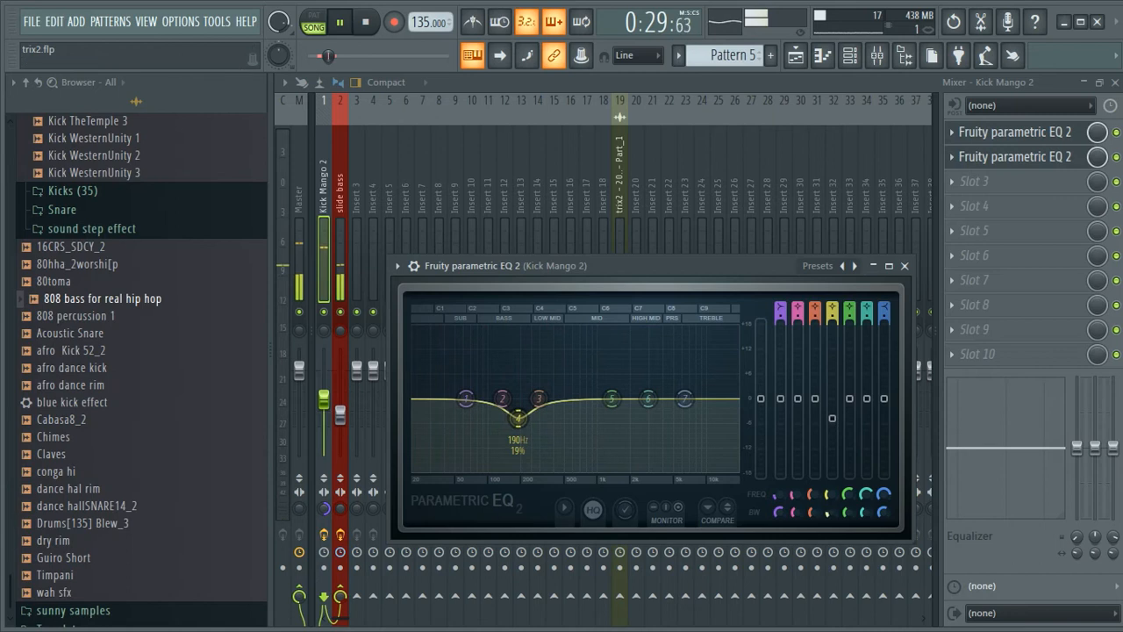
{"action": "scroll", "coordinate": [518, 418], "scroll_direction": "up", "scroll_amount": 3}
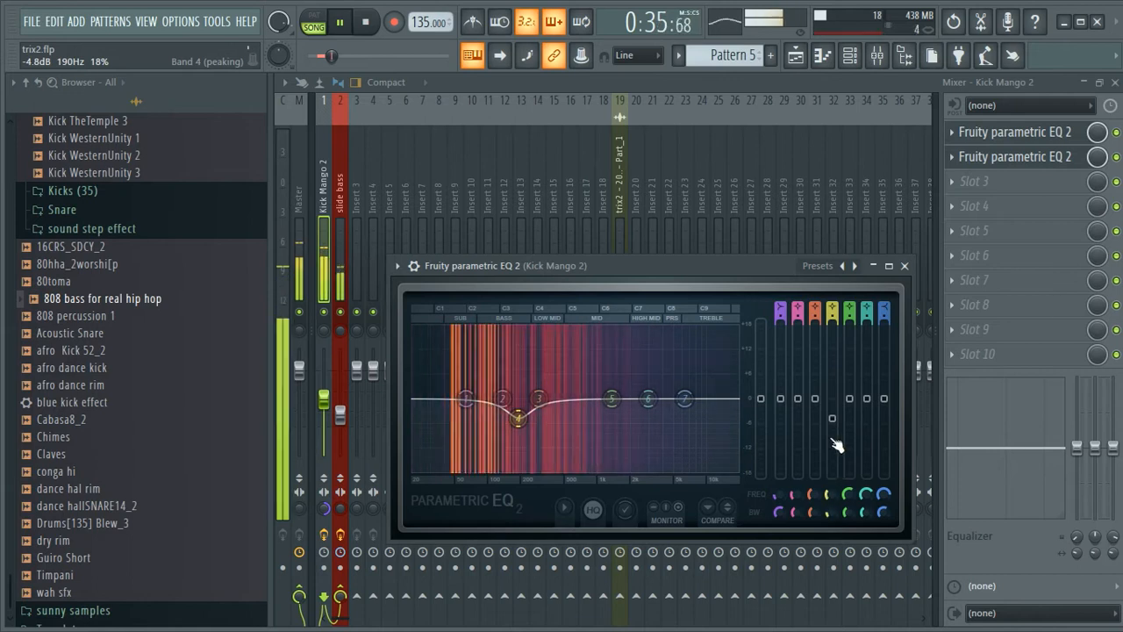
{"action": "left_click_drag", "start_coordinate": [517, 417], "coordinate": [517, 413]}
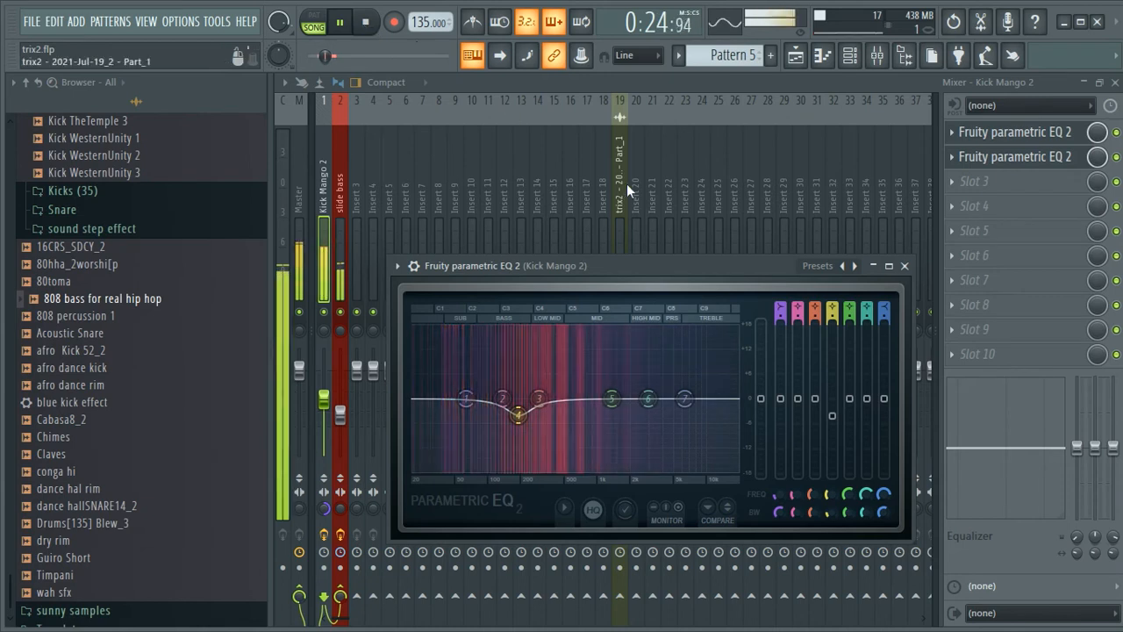
- Roll off the slide bass's high frequencies with band 7 of its Fruity parametric EQ 2 and close the EQ
{"action": "left_click_drag", "start_coordinate": [685, 402], "coordinate": [665, 467]}
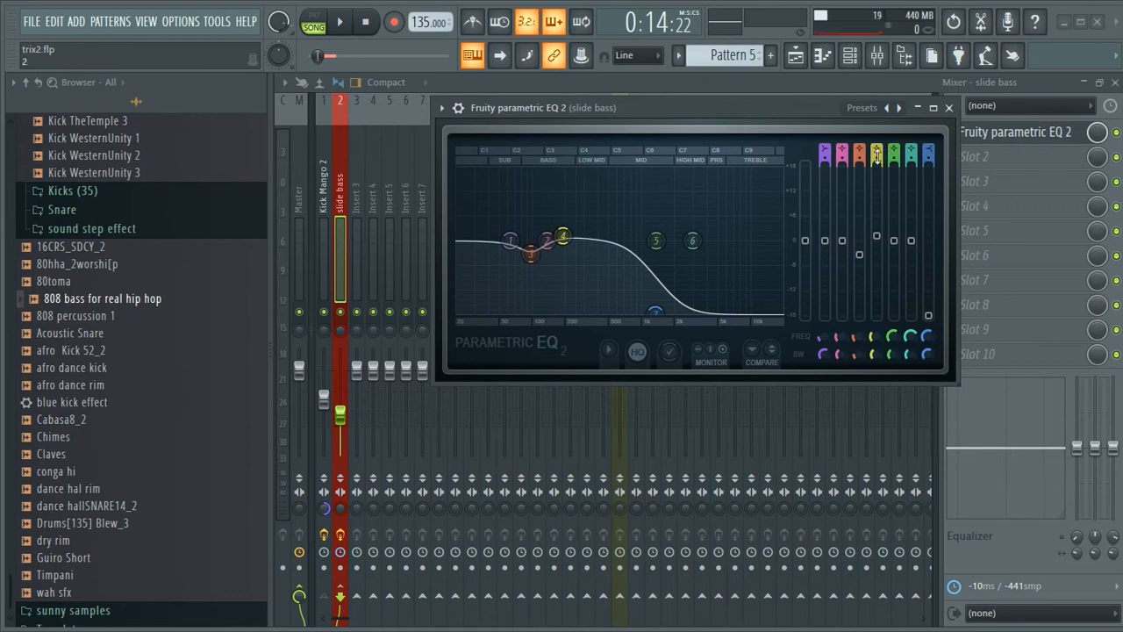
{"action": "left_click", "coordinate": [948, 107]}
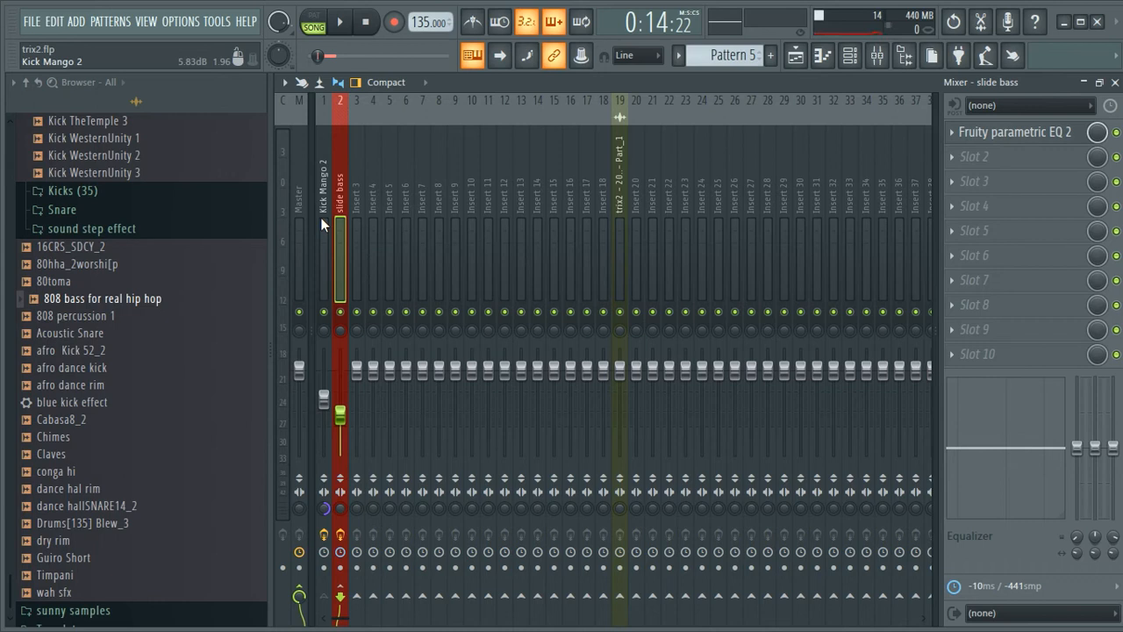
- Sidechain the Kick Mango 2 mixer track to the slide bass track
{"action": "left_click", "coordinate": [322, 255]}
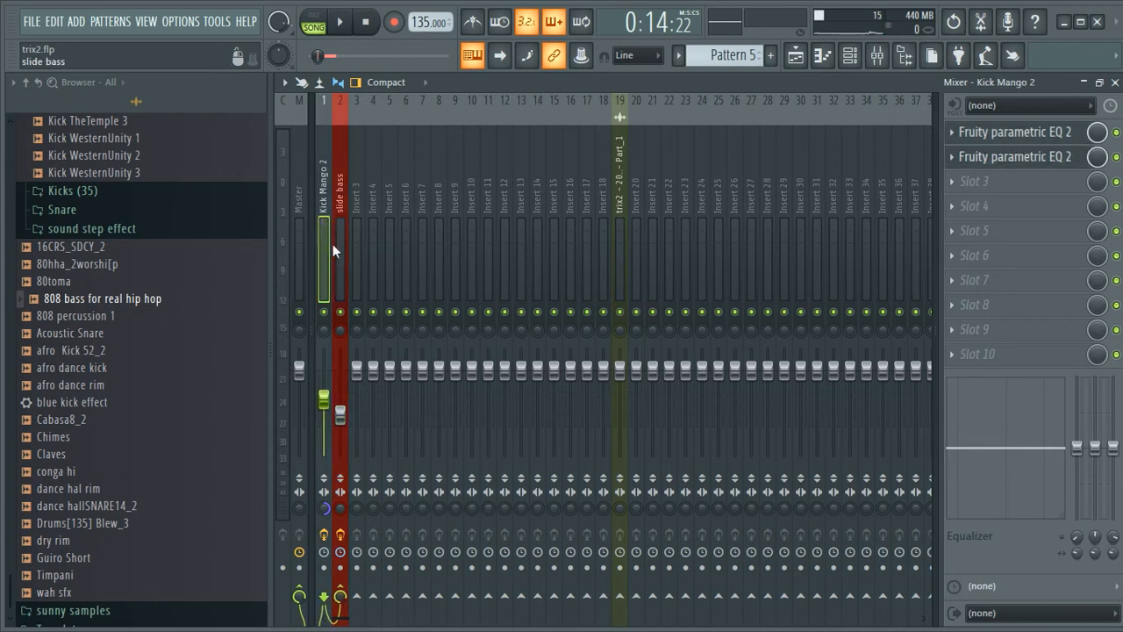
{"action": "left_click", "coordinate": [341, 595]}
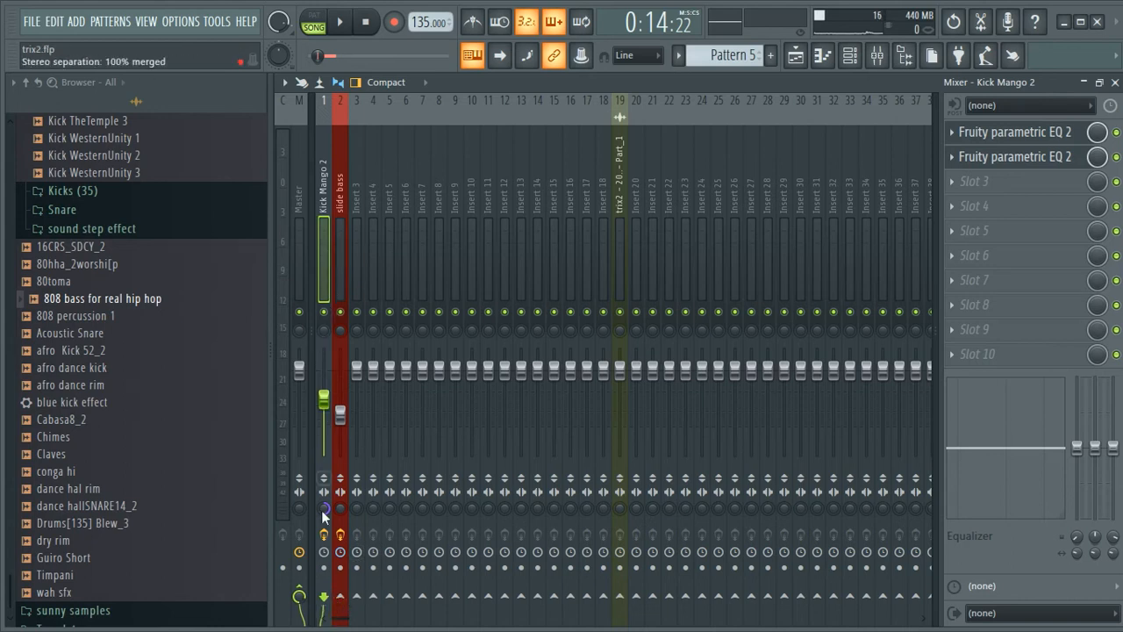
{"action": "right_click", "coordinate": [343, 597]}
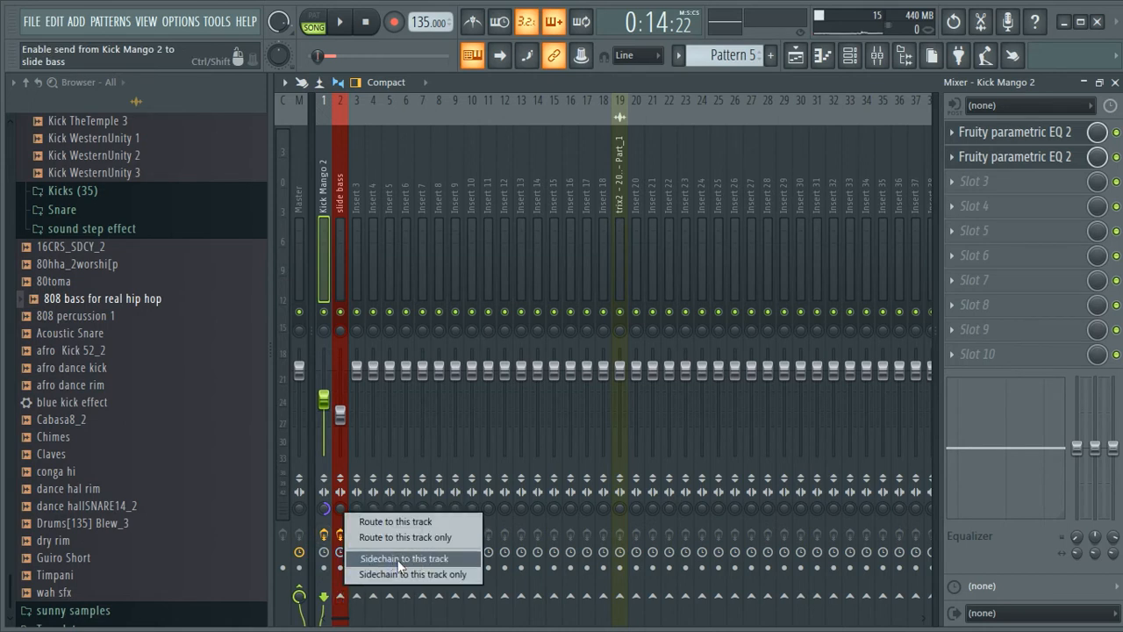
{"action": "left_click", "coordinate": [402, 559]}
- Load Fruity Limiter into effect slot 6 of the slide bass mixer track
{"action": "left_click", "coordinate": [343, 244]}
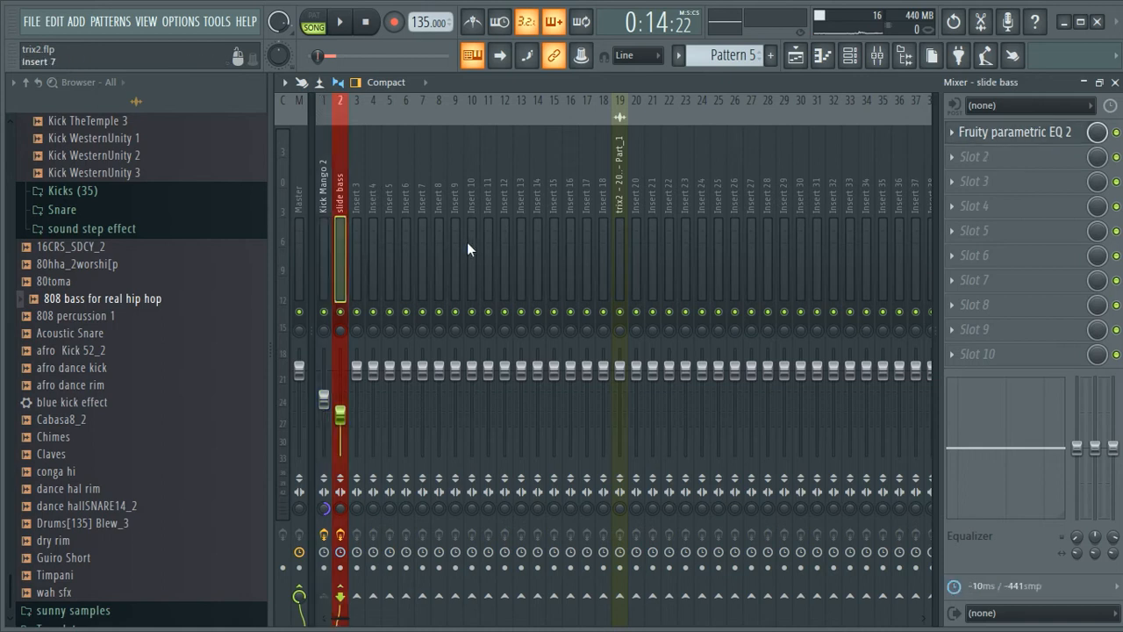
{"action": "left_click", "coordinate": [965, 255]}
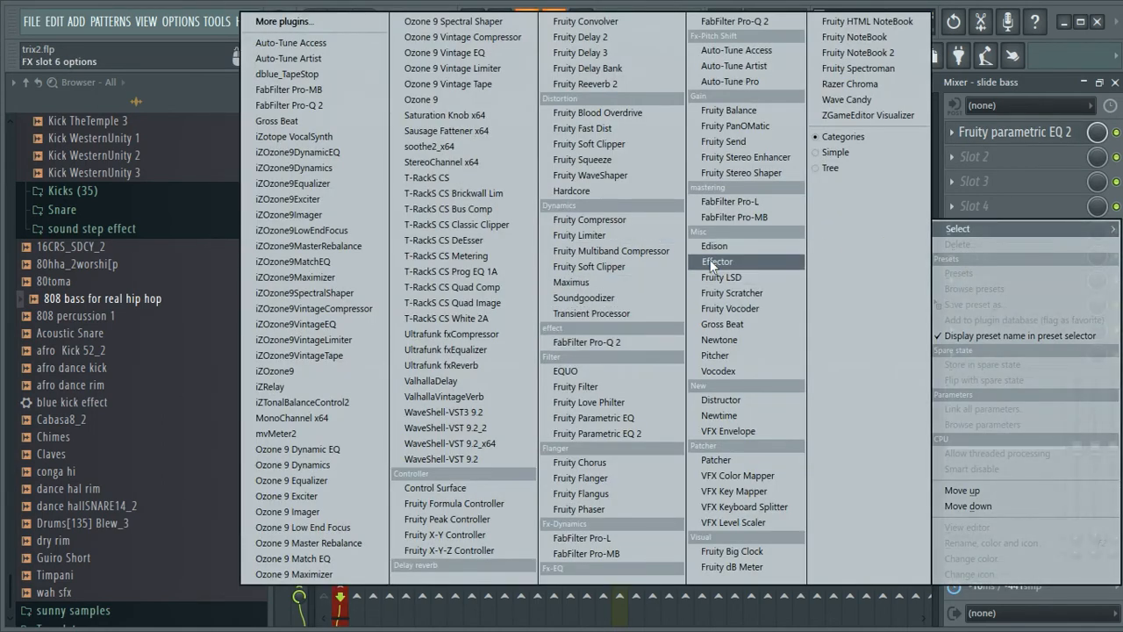
{"action": "left_click", "coordinate": [618, 229]}
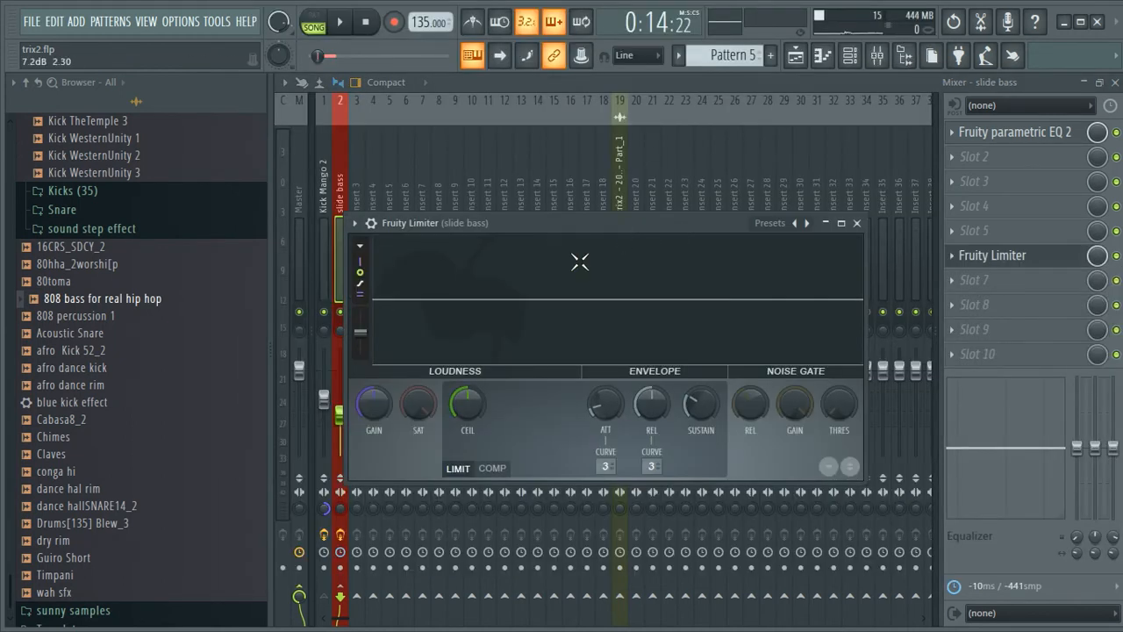
- Switch the slide bass's Fruity Limiter to compressor mode, choose Kick Mango 2 as its sidechain source and start playback
{"action": "left_click", "coordinate": [503, 472]}
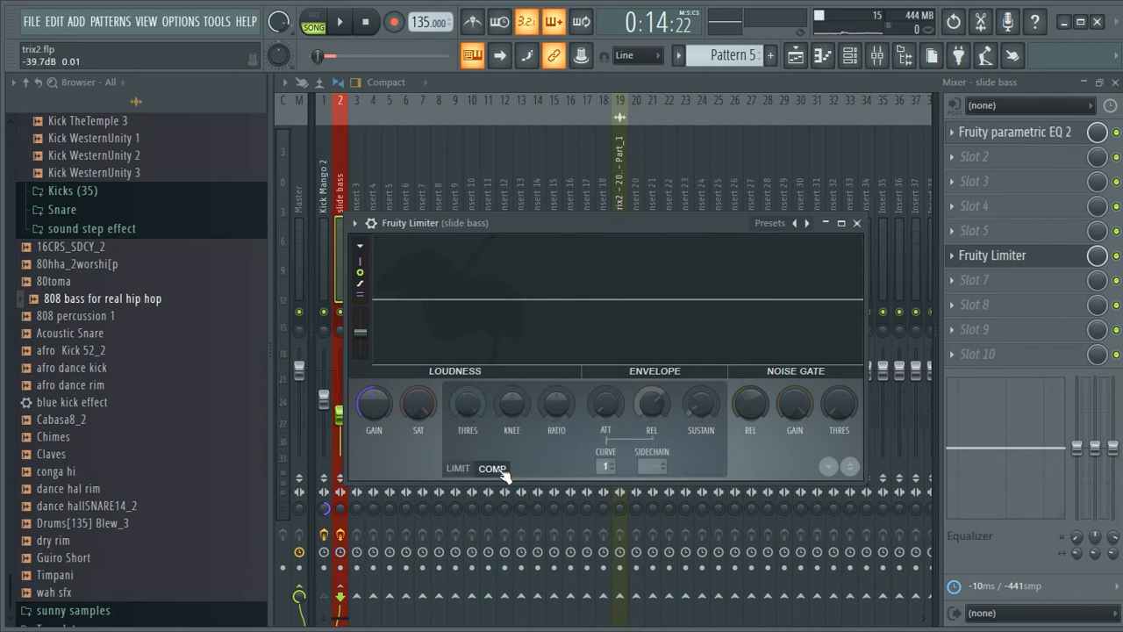
{"action": "left_click", "coordinate": [649, 463]}
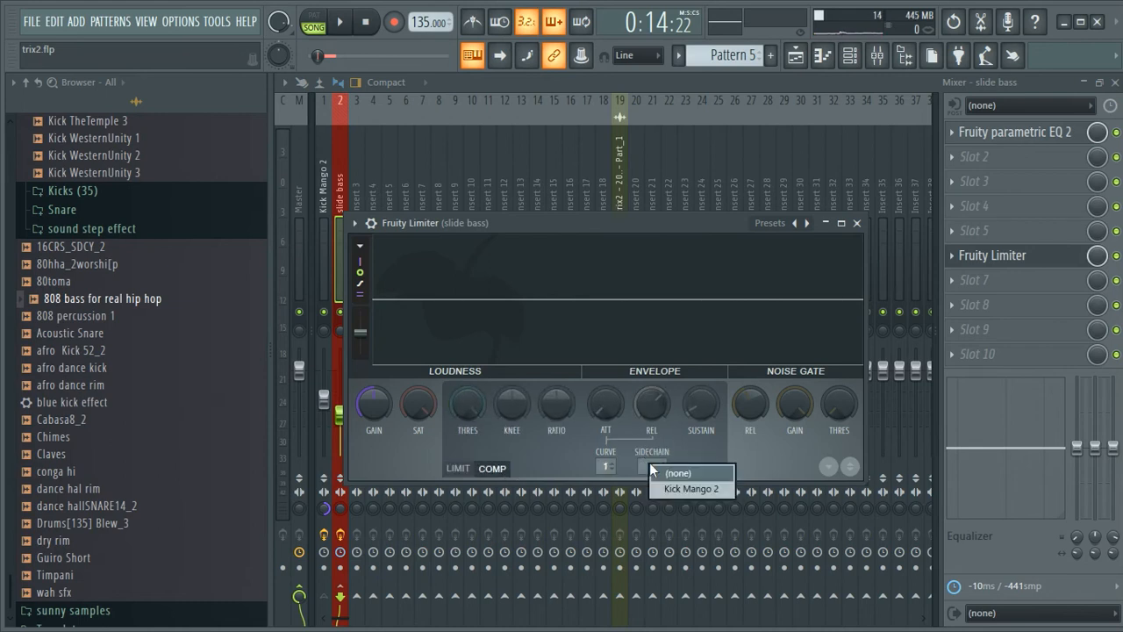
{"action": "left_click", "coordinate": [687, 489]}
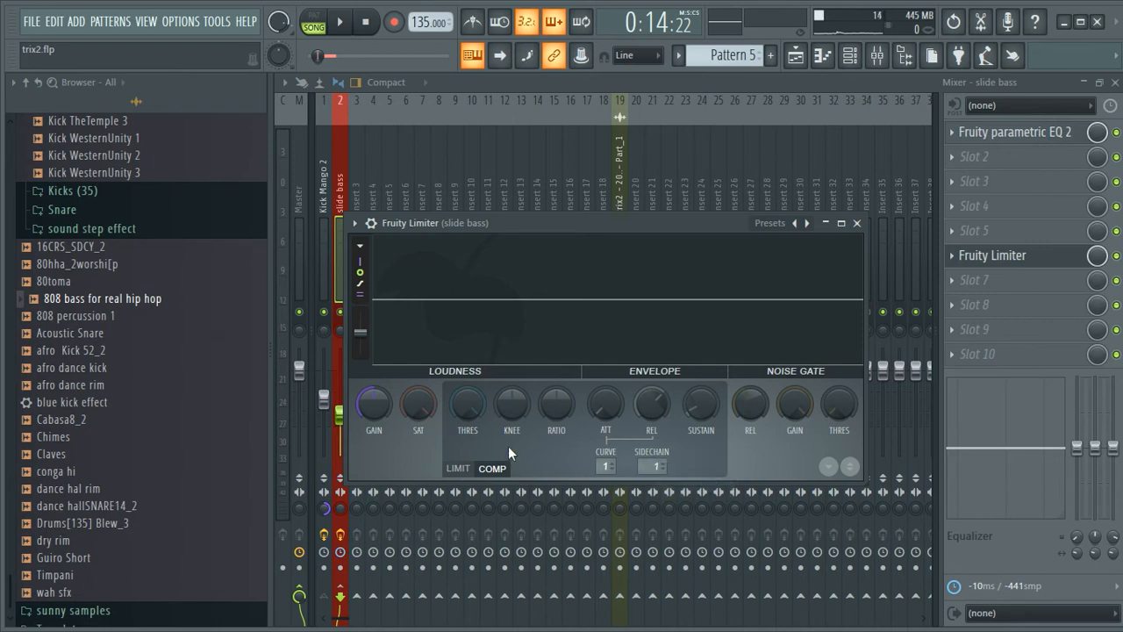
{"action": "left_click", "coordinate": [342, 33]}
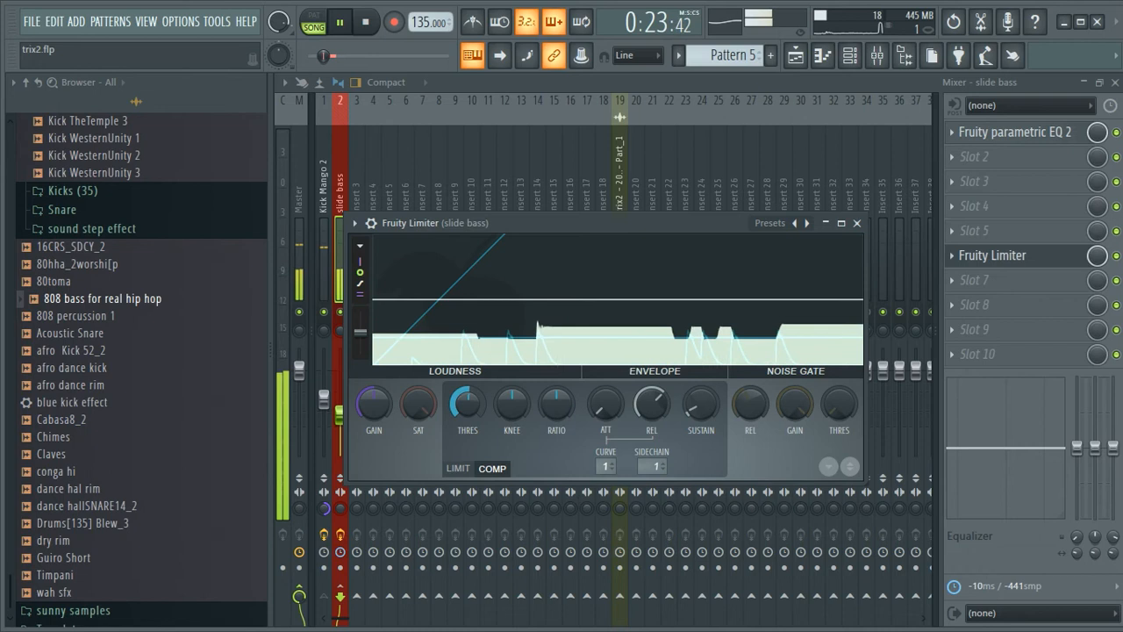
- Try a 20.0:1 compression ratio with a much lower threshold on the slide bass's Fruity Limiter during playback
{"action": "left_click_drag", "start_coordinate": [563, 412], "coordinate": [563, 351]}
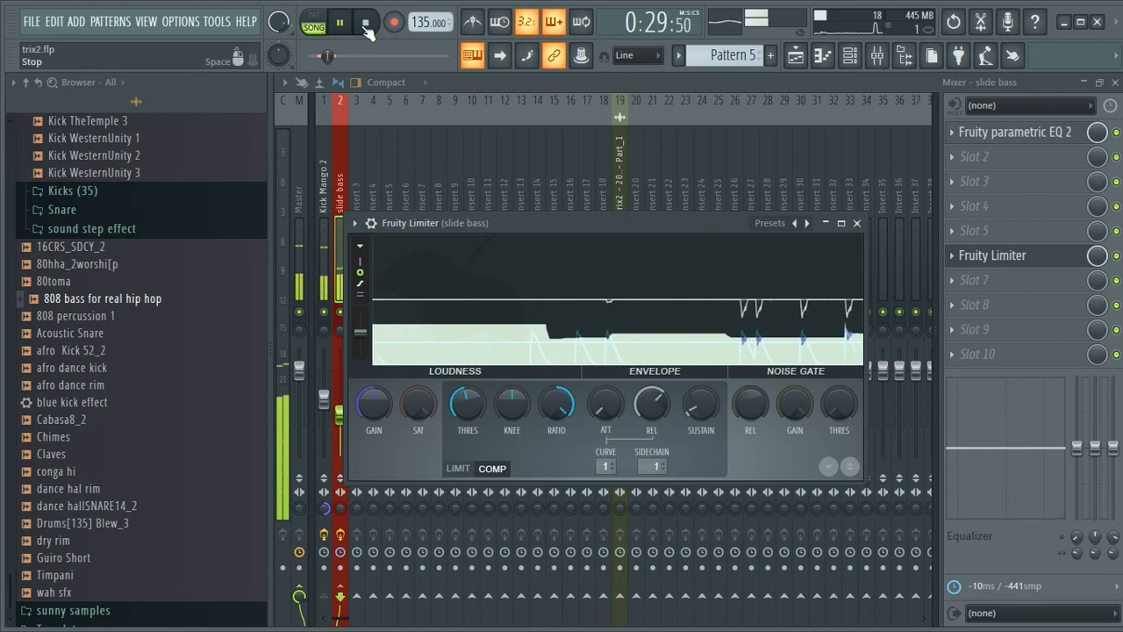
{"action": "key", "text": "space"}
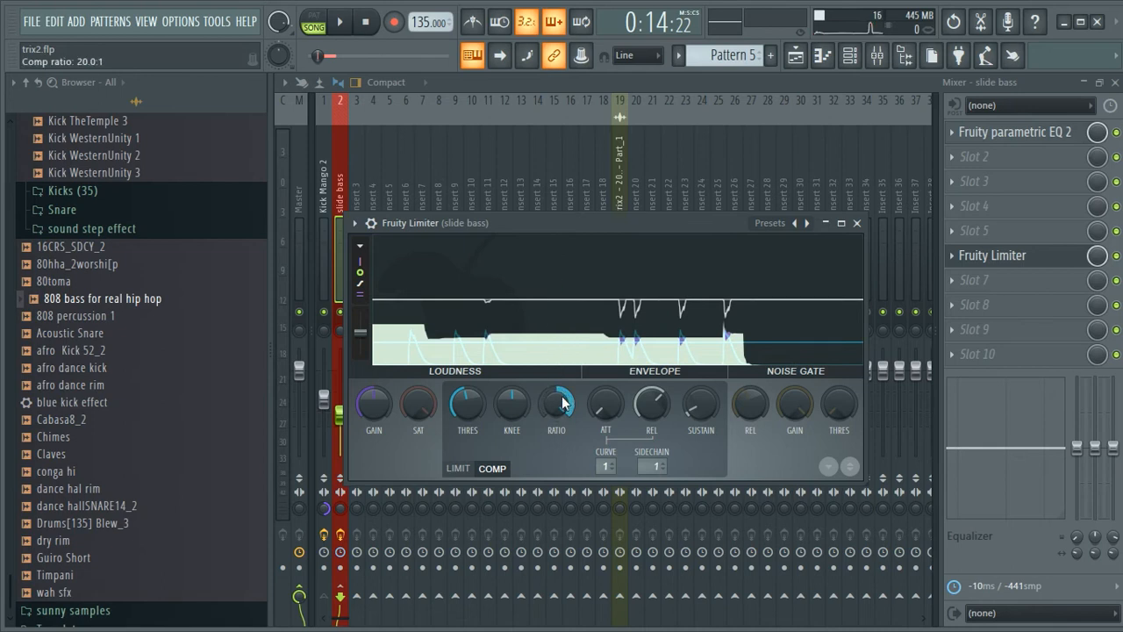
{"action": "left_click", "coordinate": [344, 22]}
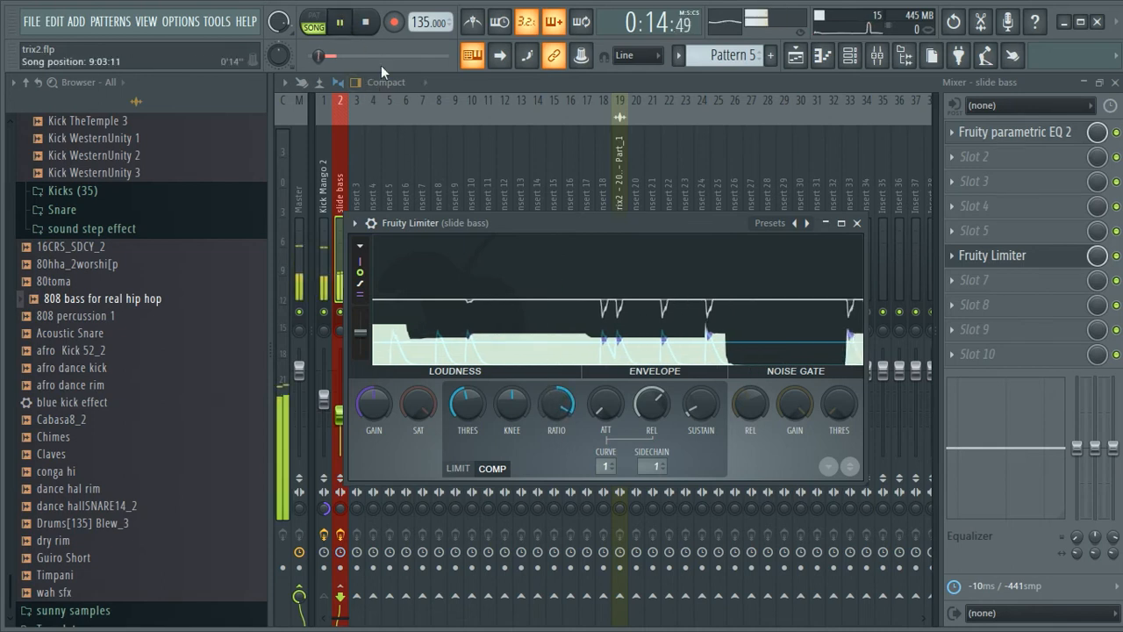
{"action": "left_click_drag", "start_coordinate": [480, 401], "coordinate": [480, 447]}
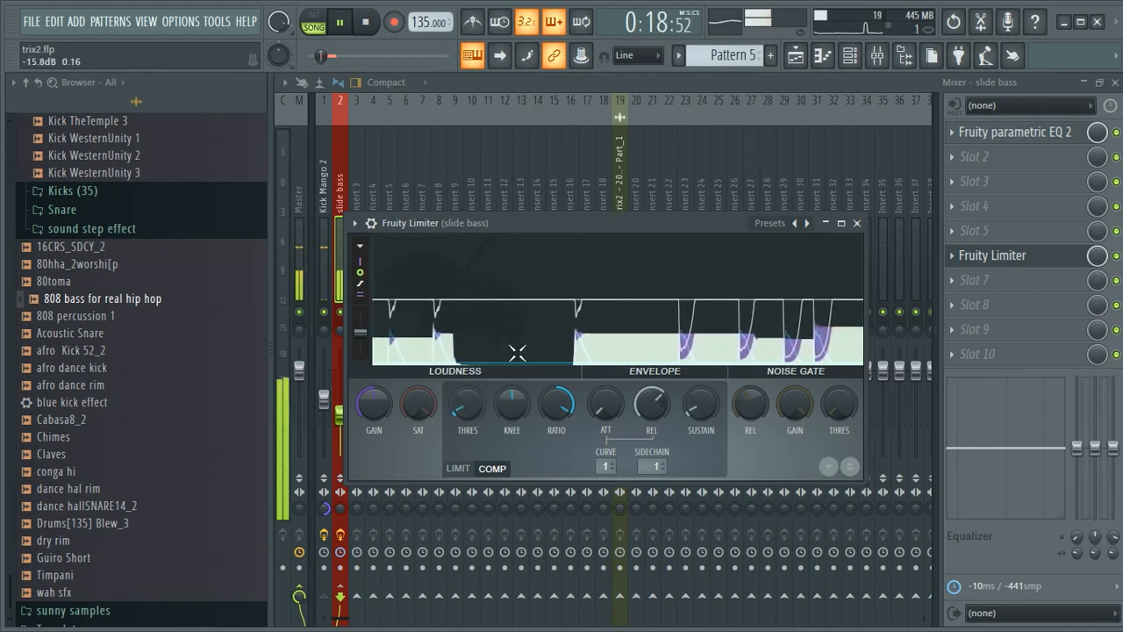
{"action": "left_click", "coordinate": [366, 23]}
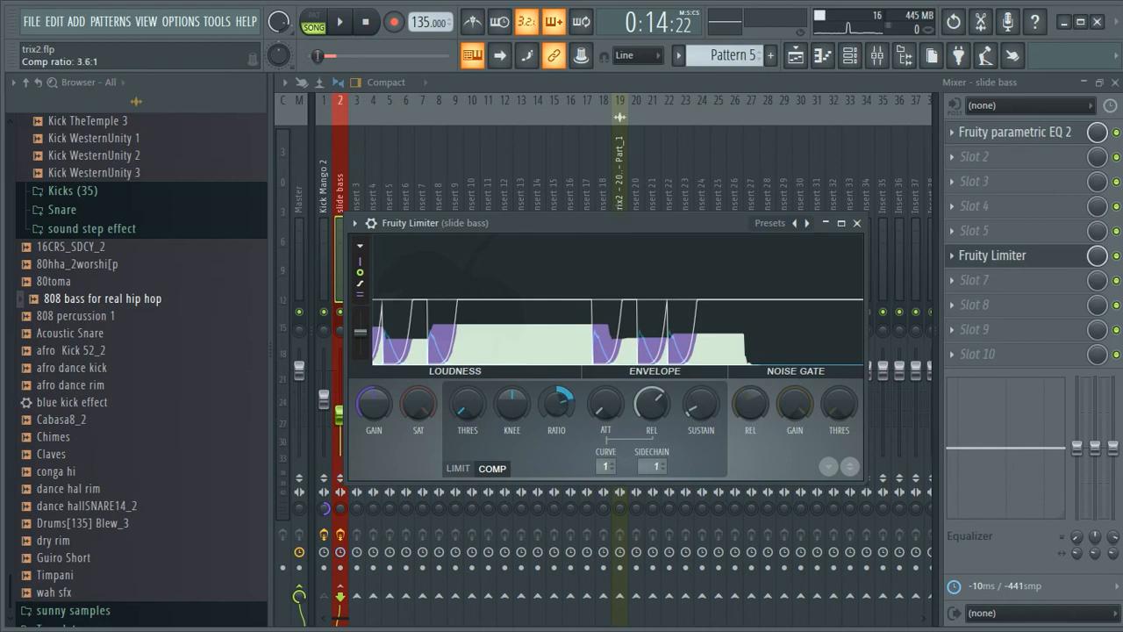
- Set a moderate compression ratio on the slide bass's Fruity Limiter and raise its threshold to about -14.8 dB while auditioning the song
{"action": "left_click_drag", "start_coordinate": [556, 404], "coordinate": [556, 391]}
{"action": "mouse_move", "coordinate": [475, 409]}
{"action": "left_mouse_down"}
{"action": "mouse_move", "coordinate": [475, 419]}
{"action": "mouse_move", "coordinate": [476, 395]}
{"action": "left_mouse_up"}
{"action": "key", "text": "space"}
{"action": "left_click_drag", "start_coordinate": [468, 404], "coordinate": [469, 410]}
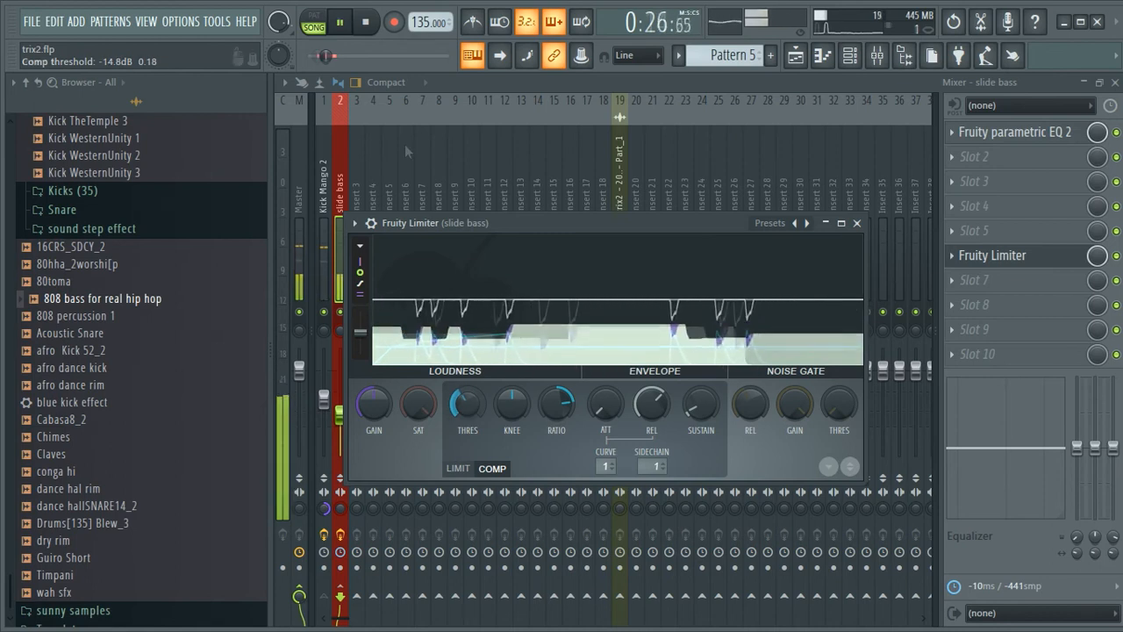
{"action": "key", "text": "space"}
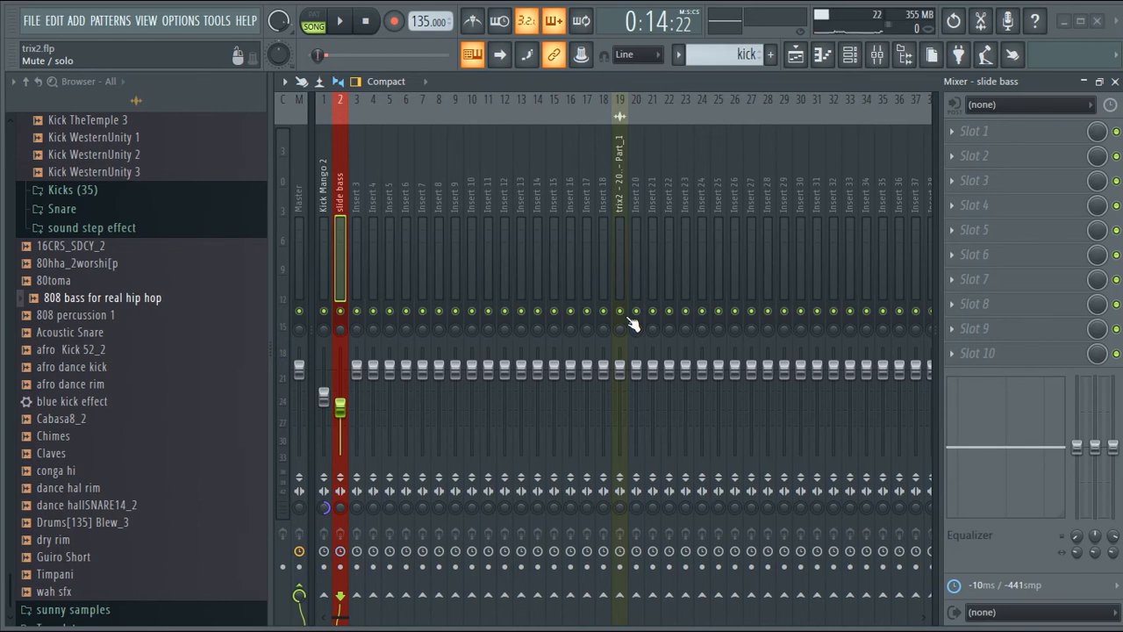
- Load Fruity Parametric EQ 2 into effect slot 1 of the slide bass mixer track
{"action": "left_click", "coordinate": [958, 140]}
{"action": "mouse_move", "coordinate": [958, 152]}
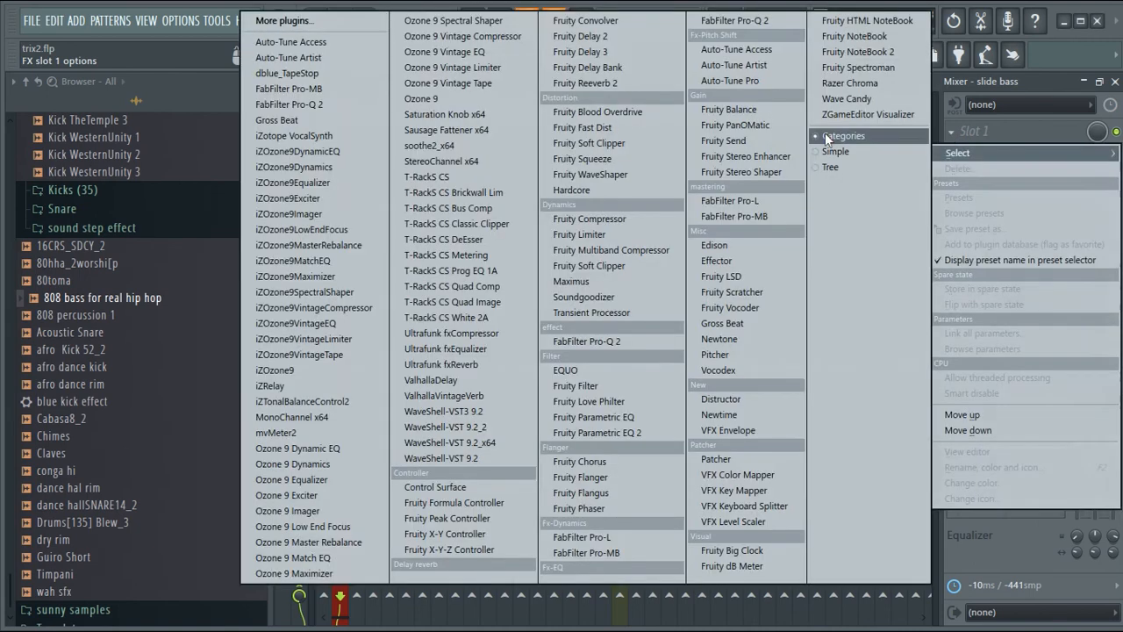
{"action": "left_click", "coordinate": [631, 433]}
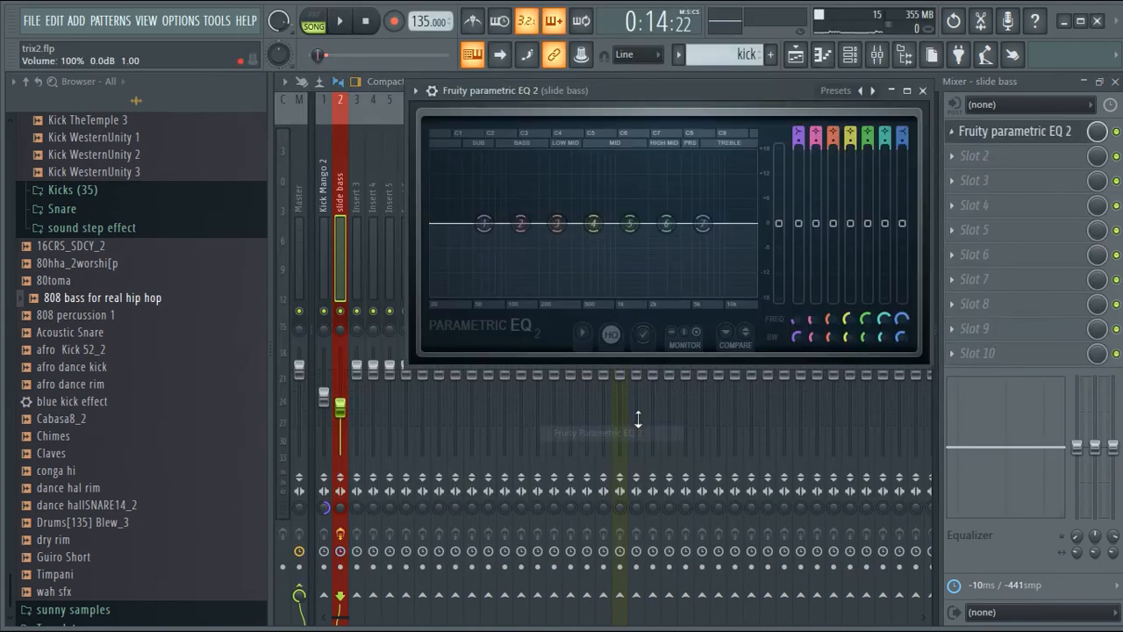
- Load Fruity Peak Controller into effect slot 1 of Kick Mango 2, raising its peak base and lowering its peak volume
{"action": "left_click", "coordinate": [328, 210]}
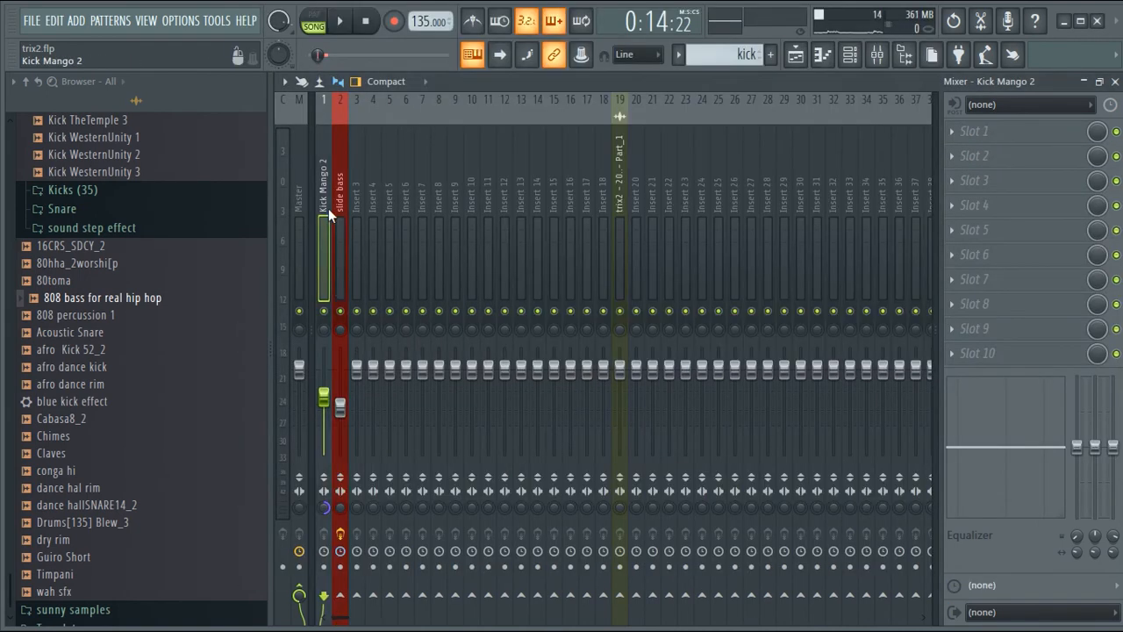
{"action": "left_click", "coordinate": [963, 133]}
{"action": "mouse_move", "coordinate": [958, 153]}
{"action": "left_click", "coordinate": [474, 518]}
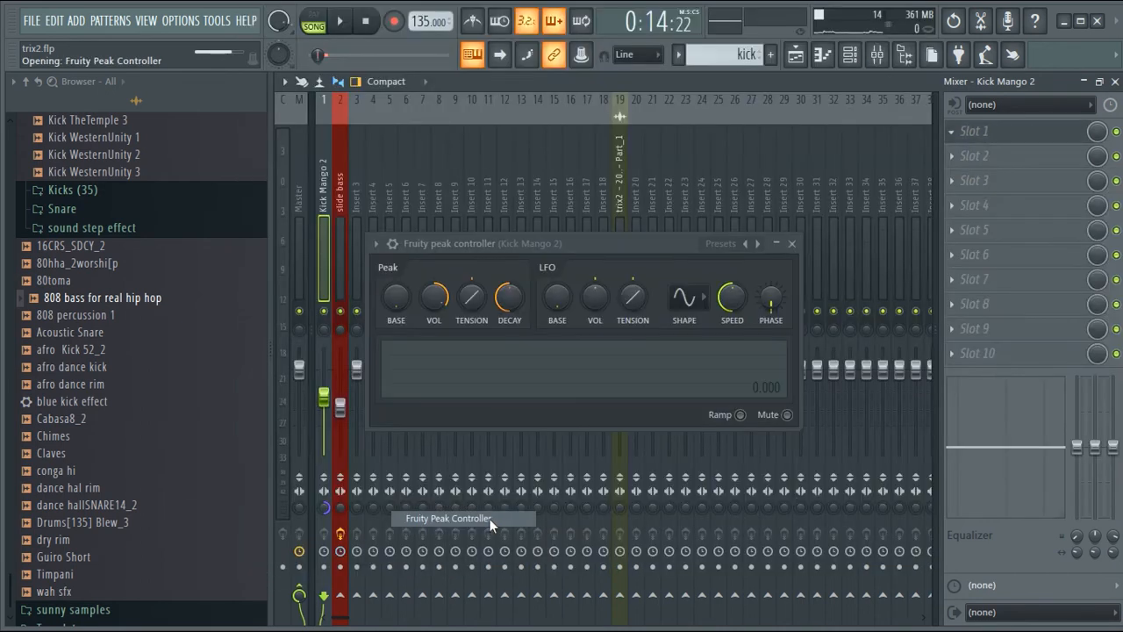
{"action": "left_click_drag", "start_coordinate": [396, 309], "coordinate": [397, 266]}
{"action": "left_click_drag", "start_coordinate": [434, 298], "coordinate": [434, 324]}
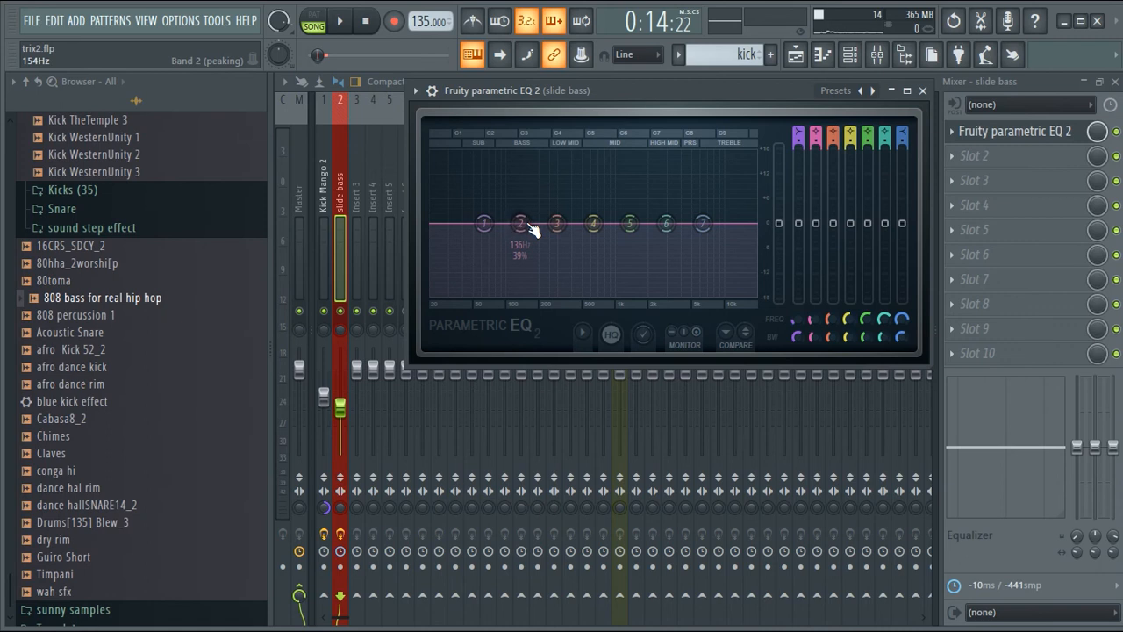
- Move band 2 of the slide bass's Fruity parametric EQ 2 to about 82 Hz, checking the spectrum during playback
{"action": "left_click_drag", "start_coordinate": [520, 222], "coordinate": [497, 223]}
{"action": "key", "text": "space"}
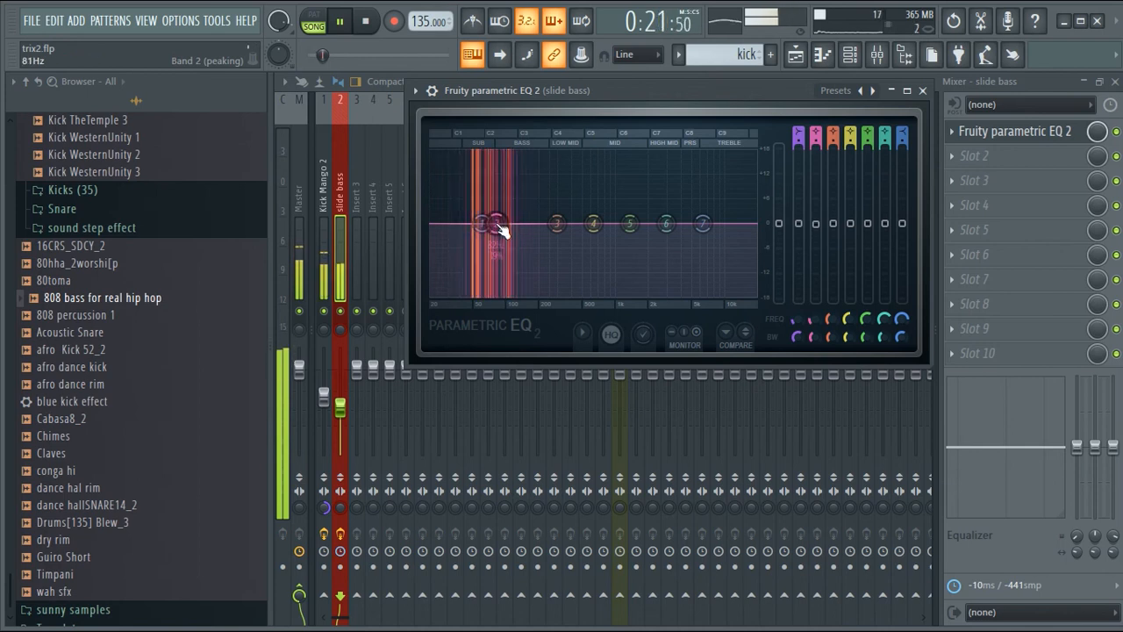
{"action": "key", "text": "space"}
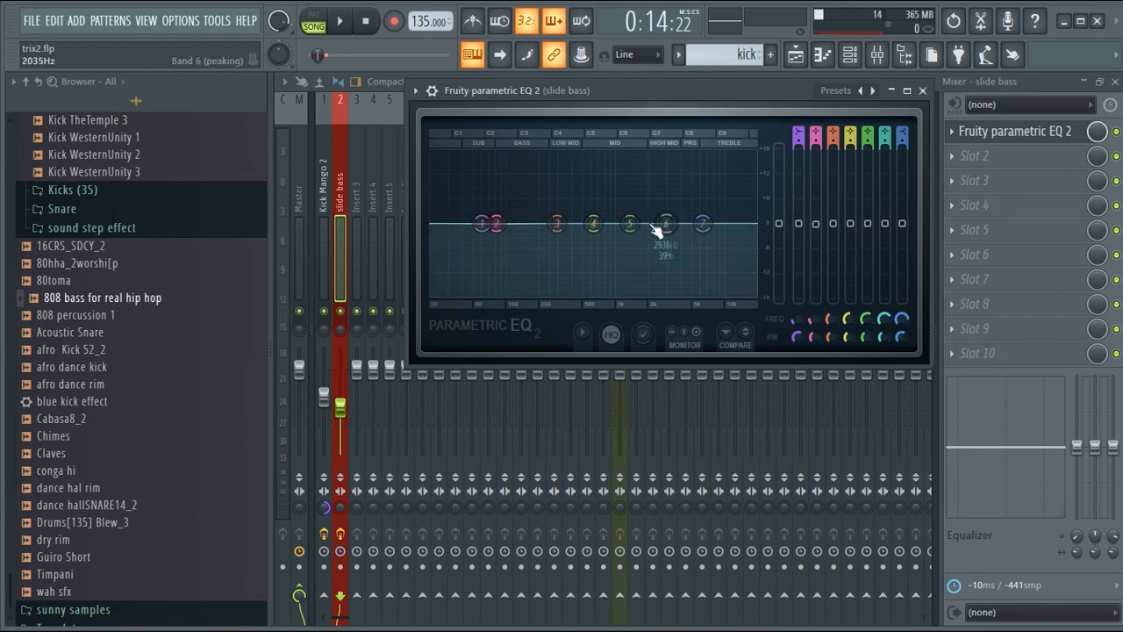
- Link EQ band 2's level to the kick's Peak ctrl - Peak+LFO with the inverted 1-Input mapping and audition the ducking
{"action": "right_click", "coordinate": [817, 226]}
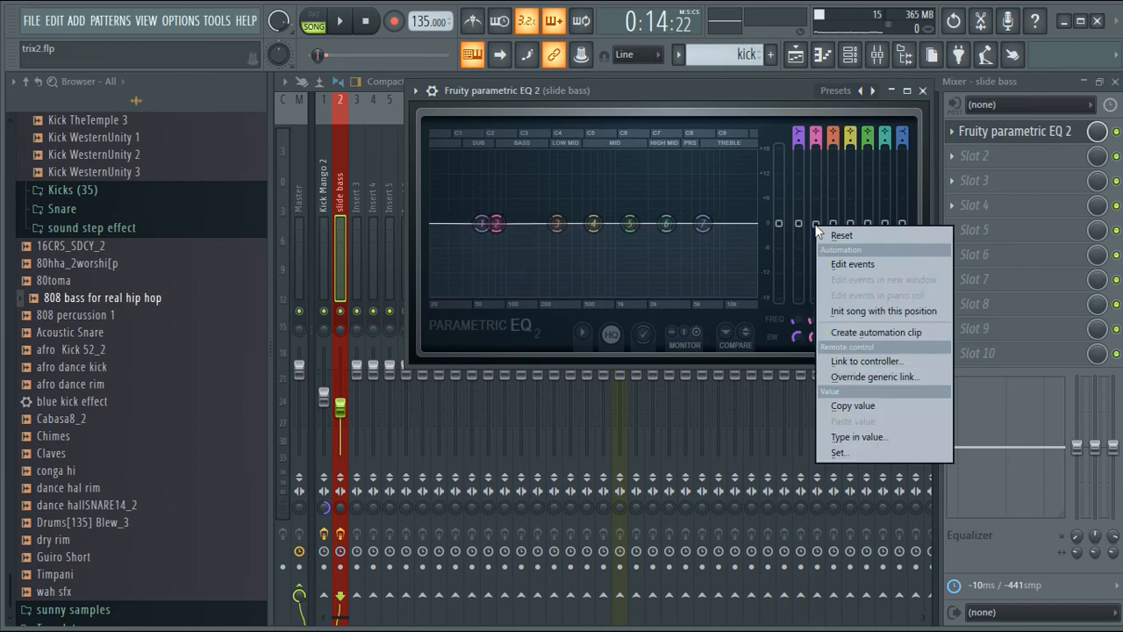
{"action": "left_click", "coordinate": [867, 363]}
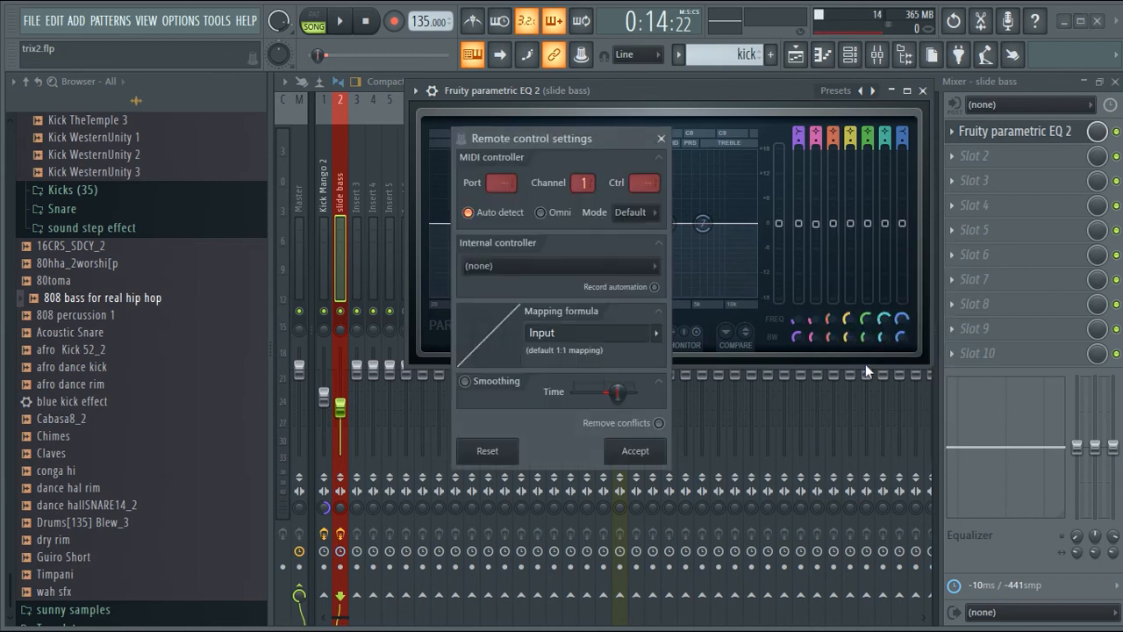
{"action": "left_click", "coordinate": [533, 266]}
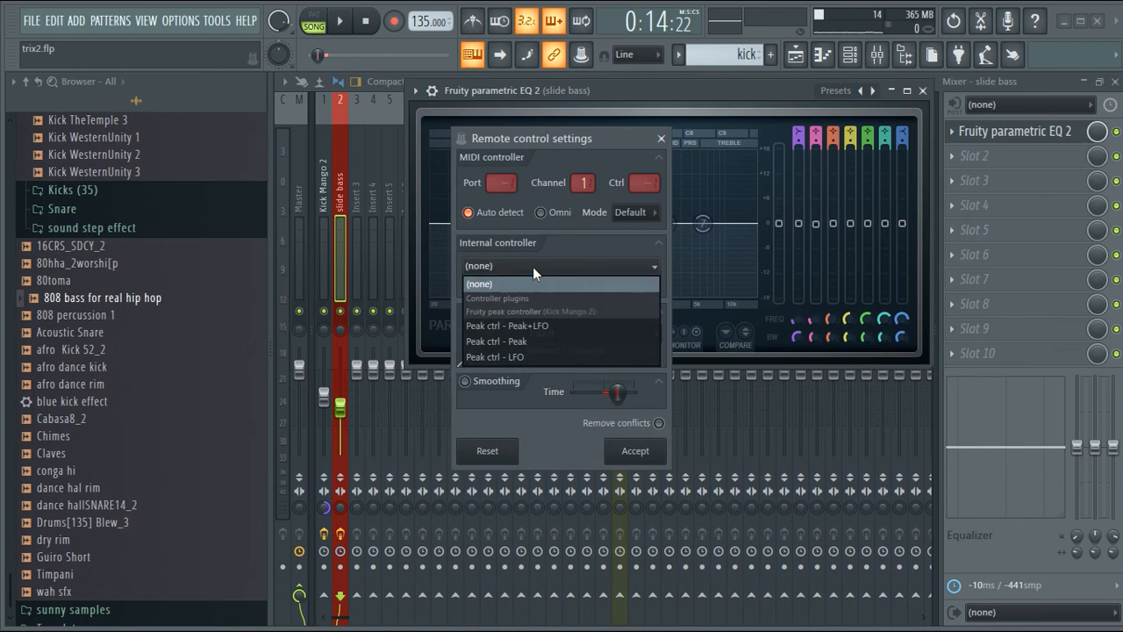
{"action": "left_click", "coordinate": [537, 326]}
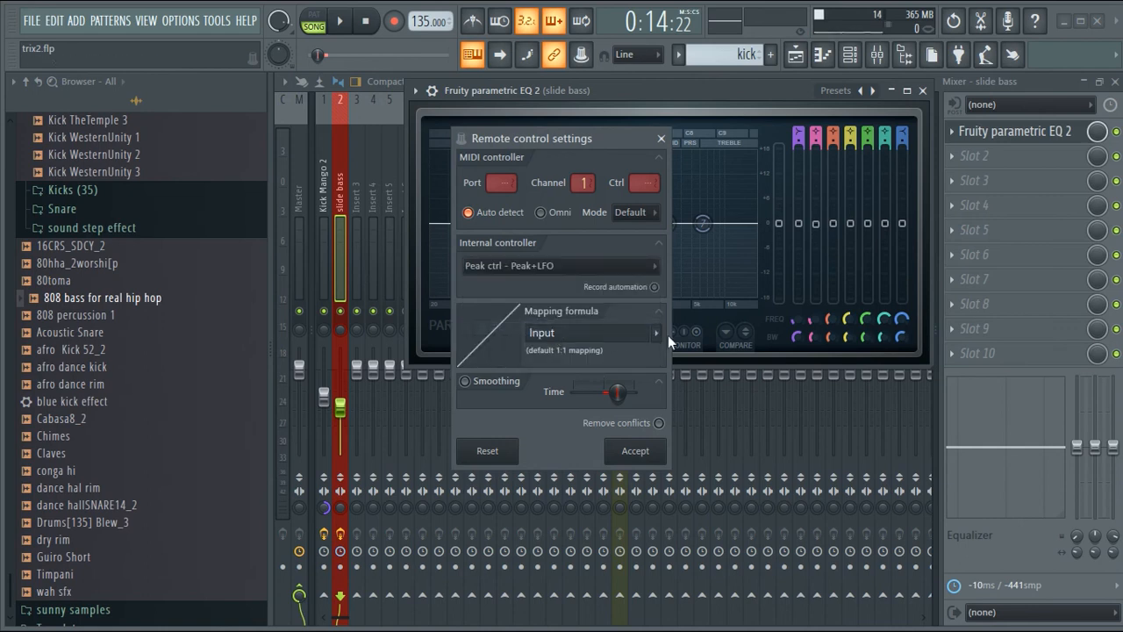
{"action": "left_click", "coordinate": [663, 338]}
{"action": "left_click", "coordinate": [700, 362]}
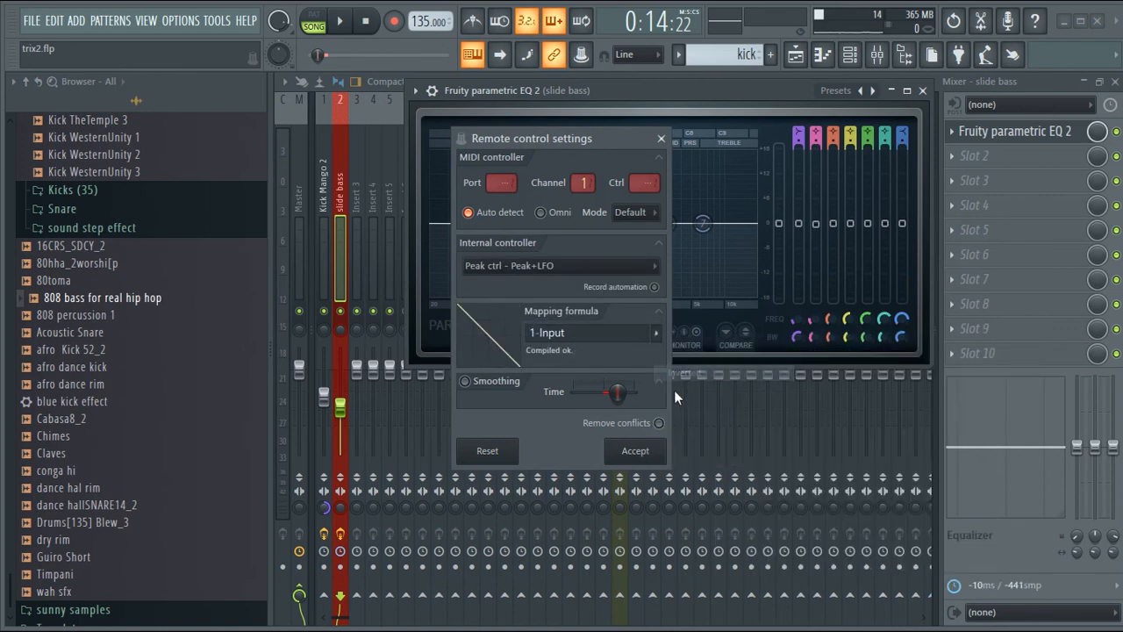
{"action": "left_click", "coordinate": [635, 451]}
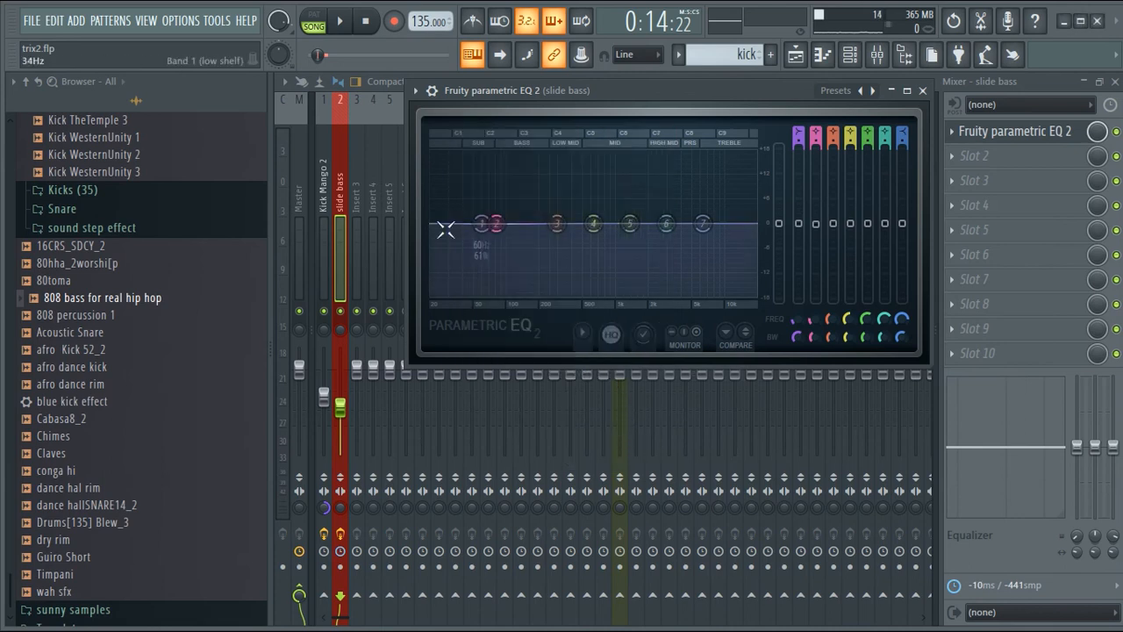
{"action": "key", "text": "space"}
{"action": "left_click", "coordinate": [493, 255]}
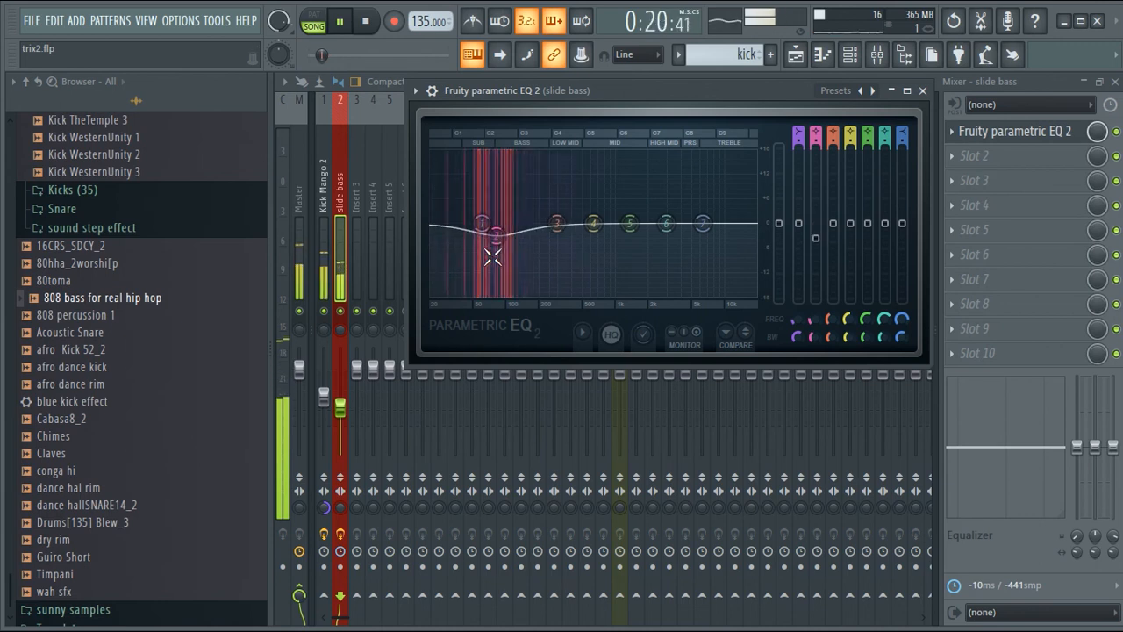
{"action": "key", "text": "space"}
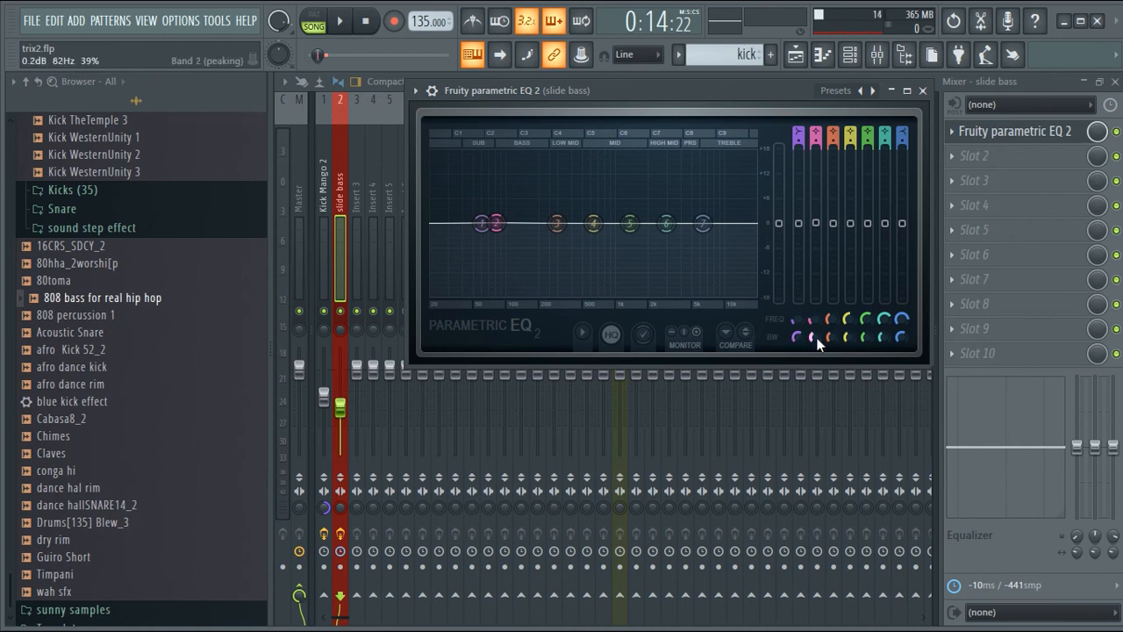
- Narrow the bandwidth of the slide bass's EQ band 2 to 20% and audition the result
{"action": "left_click_drag", "start_coordinate": [812, 337], "coordinate": [812, 350]}
{"action": "key", "text": "space"}
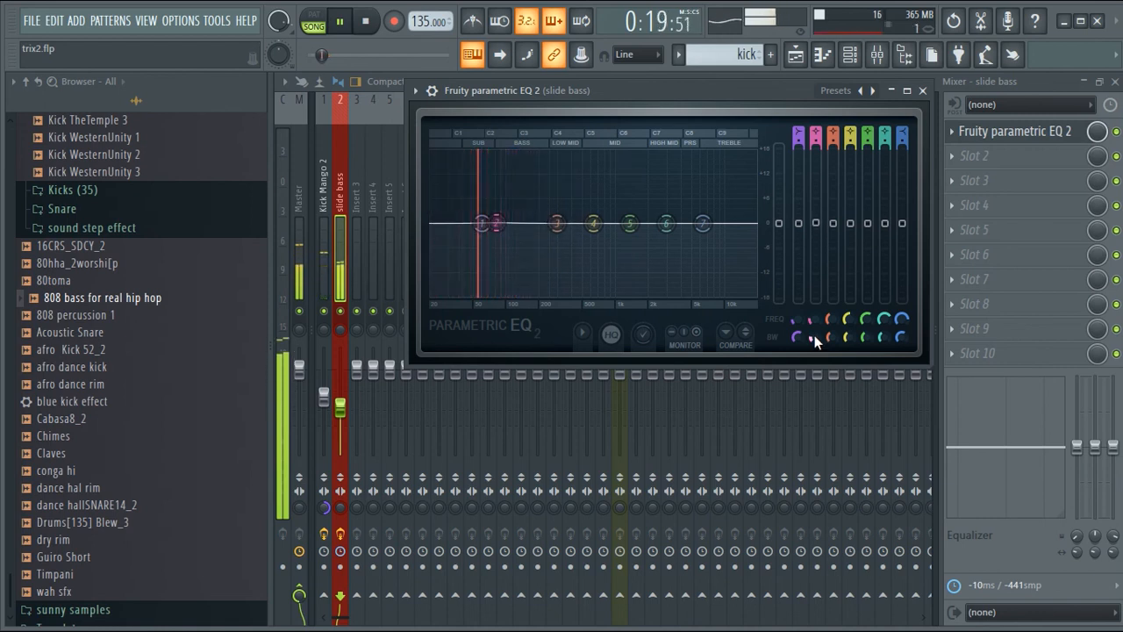
{"action": "key", "text": "space"}
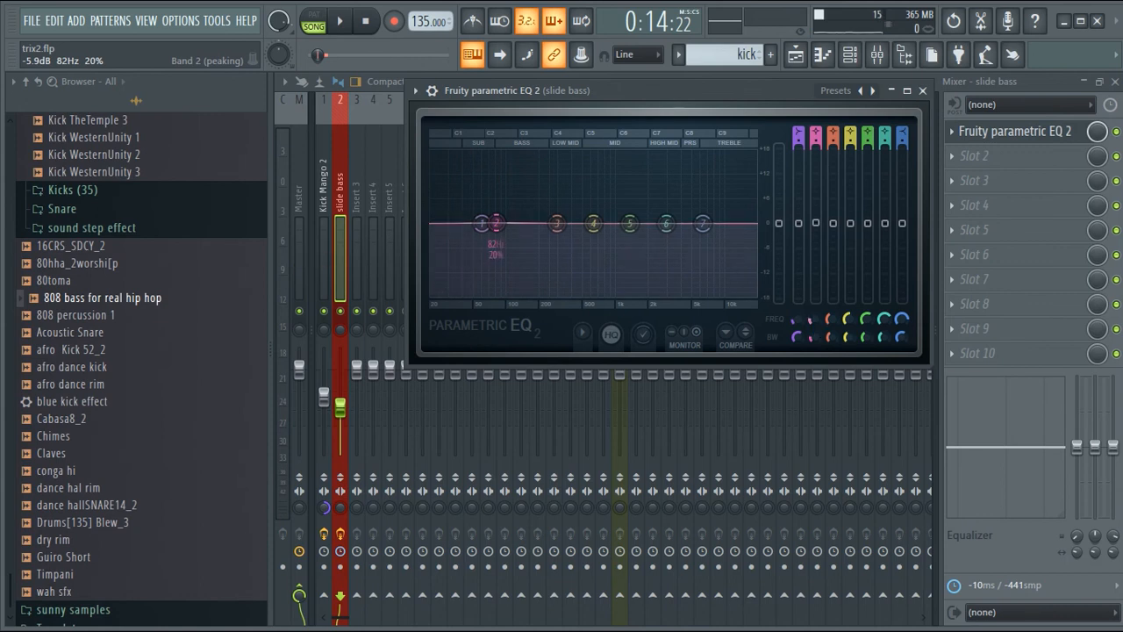
- Sweep the frequency of the slide bass's EQ band 2 during playback and settle it at about 56 Hz
{"action": "left_click_drag", "start_coordinate": [811, 319], "coordinate": [811, 309]}
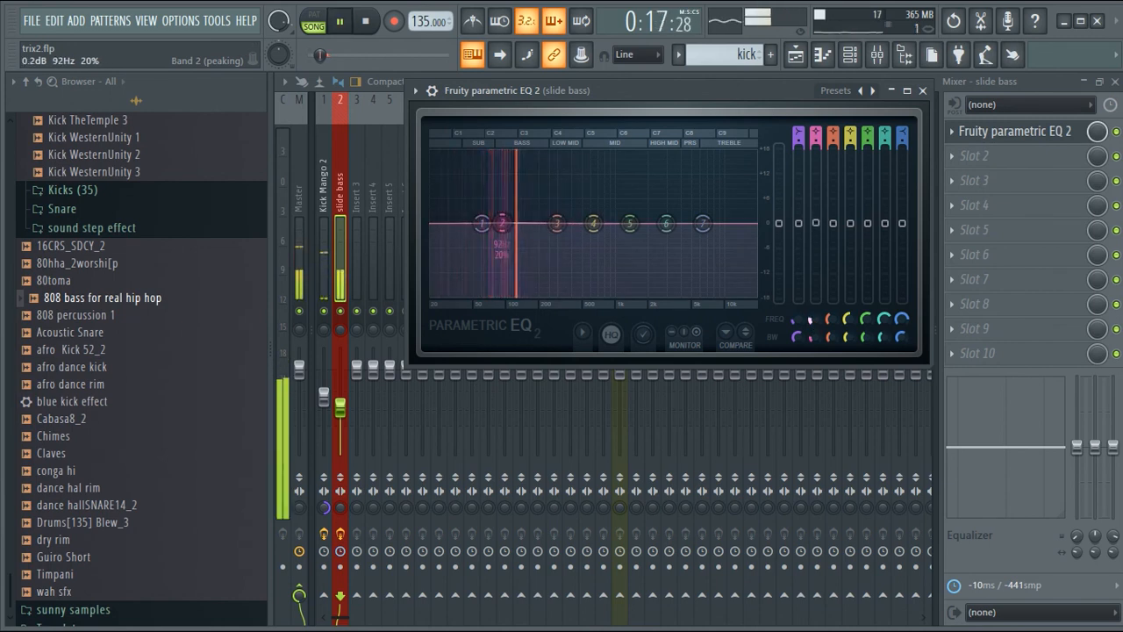
{"action": "mouse_move", "coordinate": [496, 223]}
{"action": "left_mouse_down"}
{"action": "mouse_move", "coordinate": [479, 223]}
{"action": "mouse_move", "coordinate": [479, 245]}
{"action": "mouse_move", "coordinate": [479, 223]}
{"action": "left_mouse_up"}
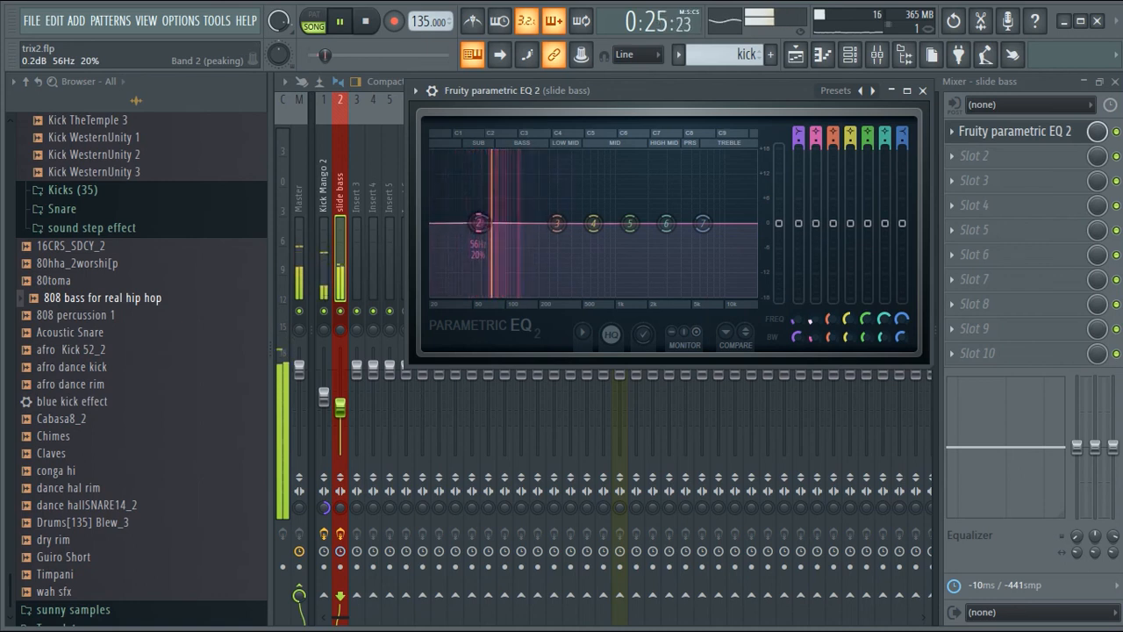
{"action": "key", "text": "space"}
{"action": "left_click_drag", "start_coordinate": [479, 223], "coordinate": [518, 223]}
{"action": "left_click_drag", "start_coordinate": [811, 318], "coordinate": [812, 342]}
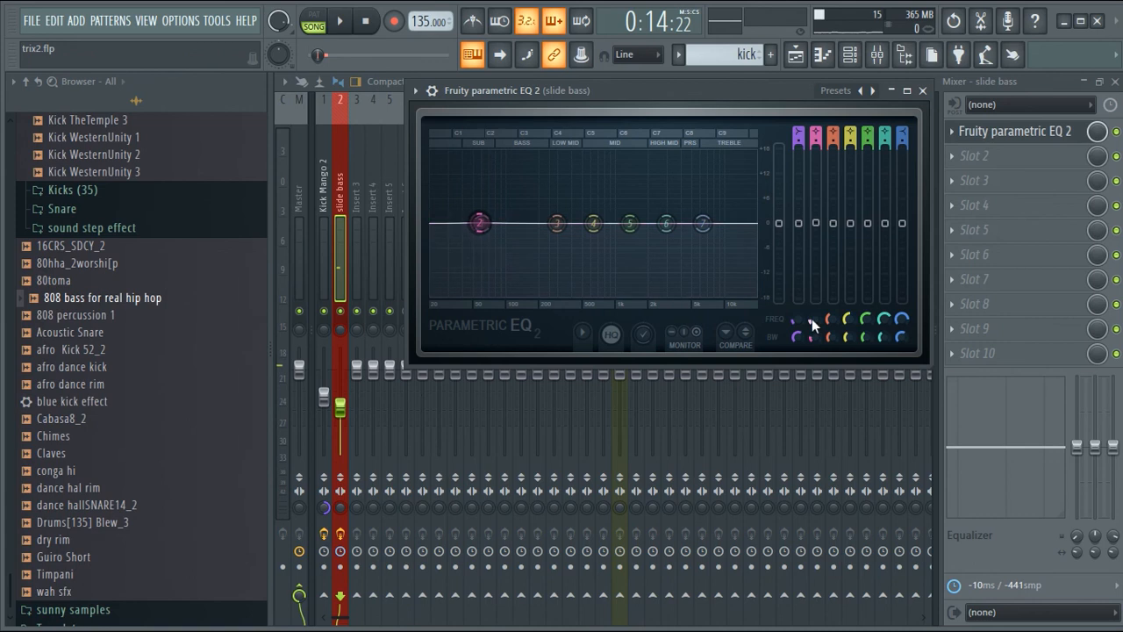
- Set the peak volume of Kick Mango 2's Fruity peak controller to 30%
{"action": "left_click", "coordinate": [323, 220]}
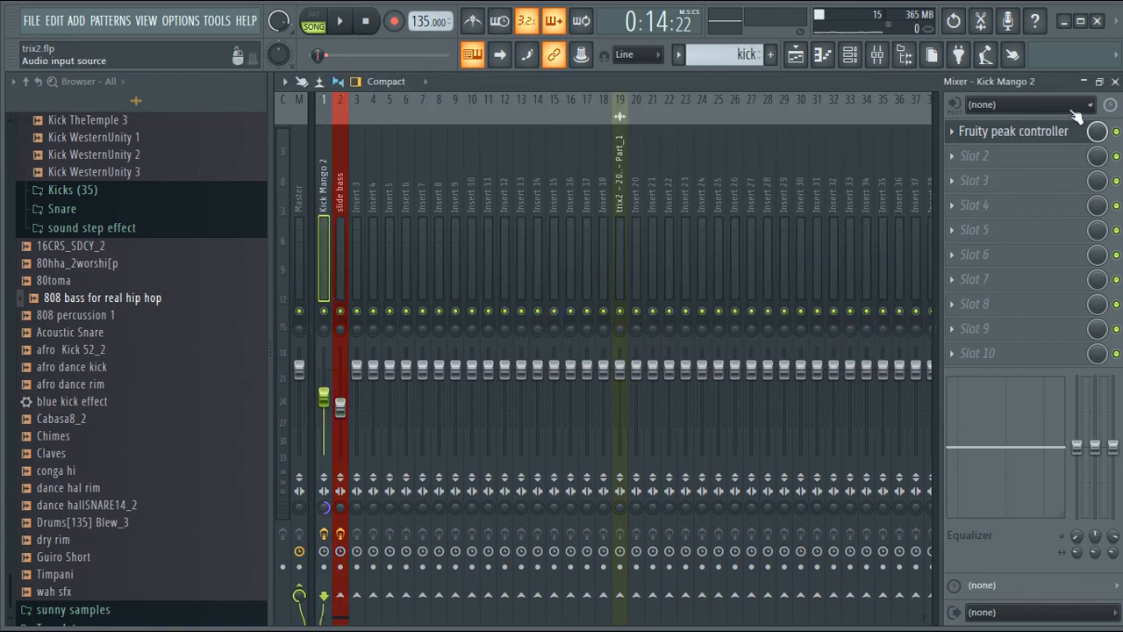
{"action": "left_click", "coordinate": [1040, 133]}
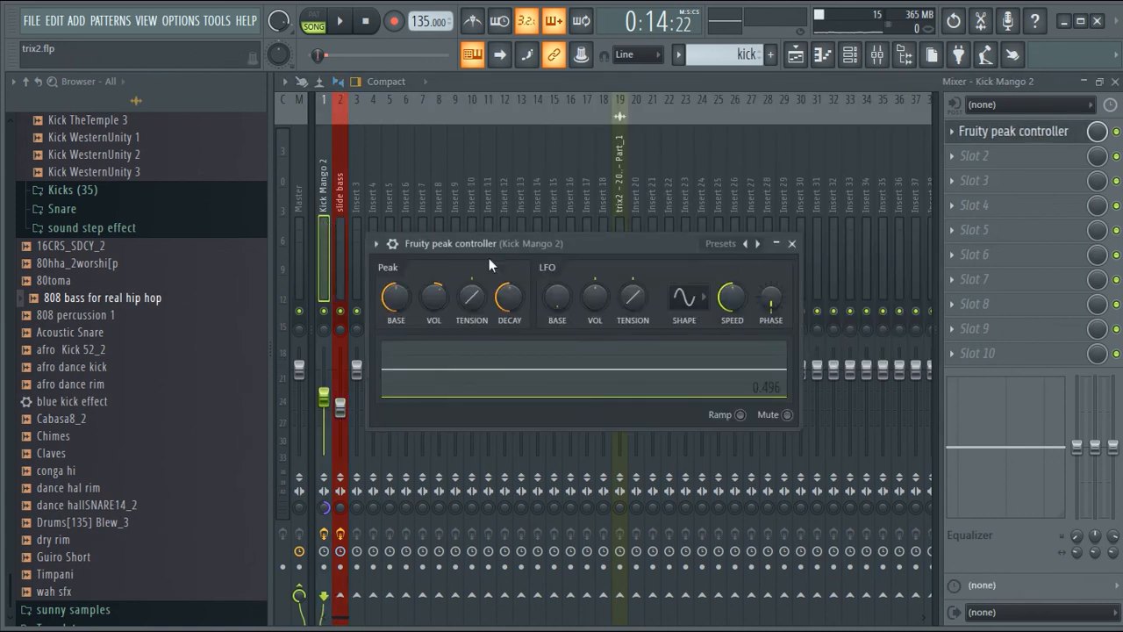
{"action": "left_click_drag", "start_coordinate": [440, 298], "coordinate": [440, 297]}
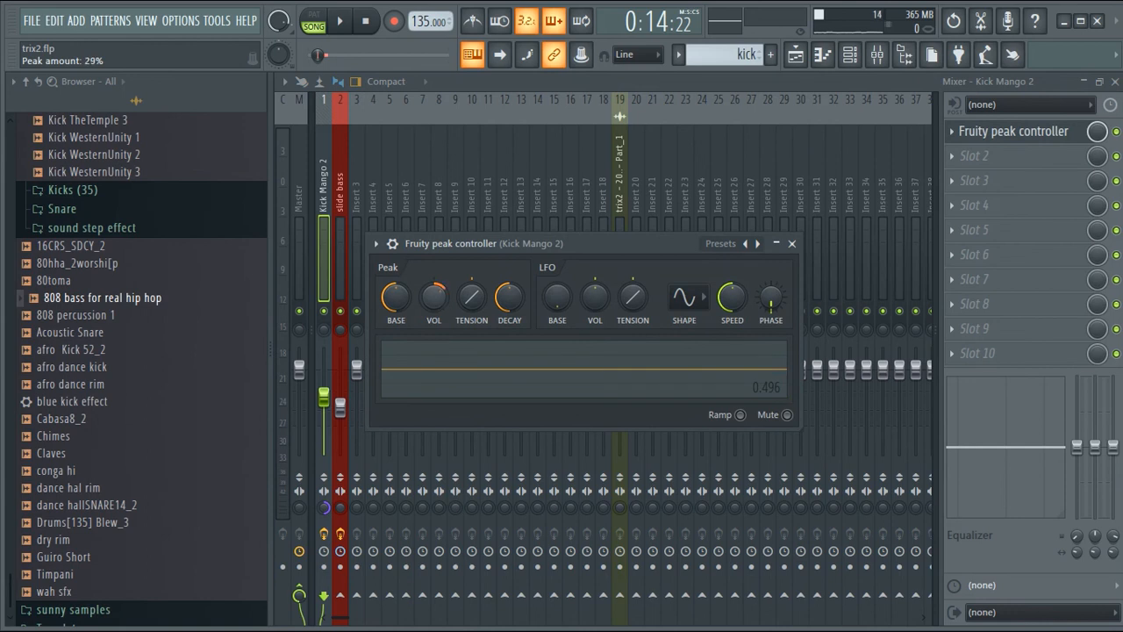
{"action": "left_click_drag", "start_coordinate": [441, 296], "coordinate": [441, 294]}
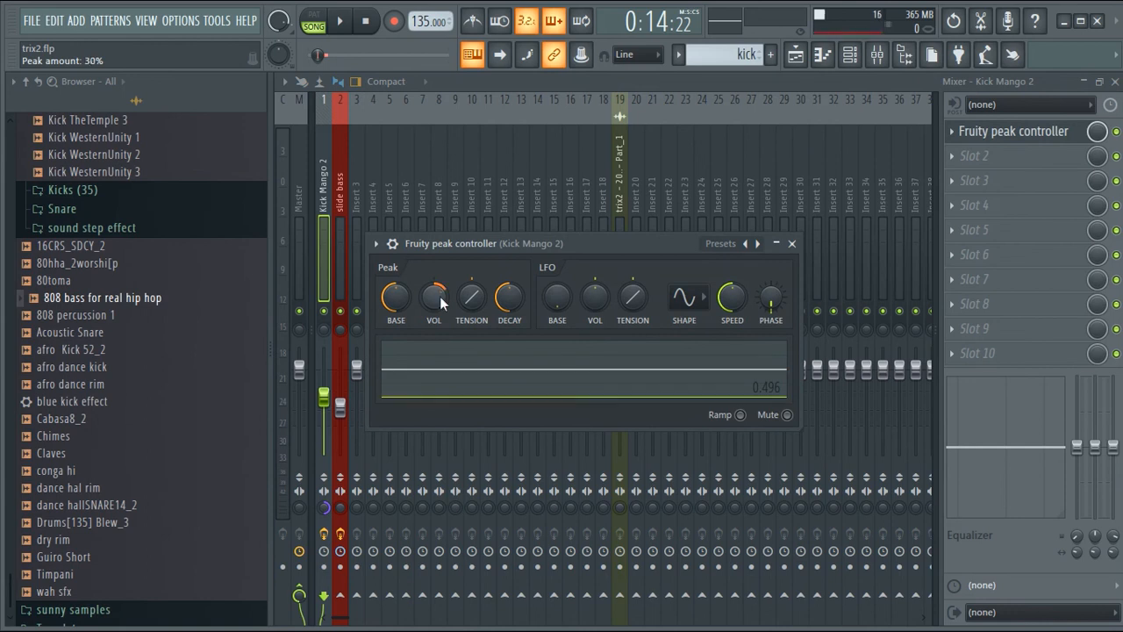
- Play the song with the slide bass's Fruity parametric EQ 2 open to check how far band 2 ducks
{"action": "left_click", "coordinate": [335, 195]}
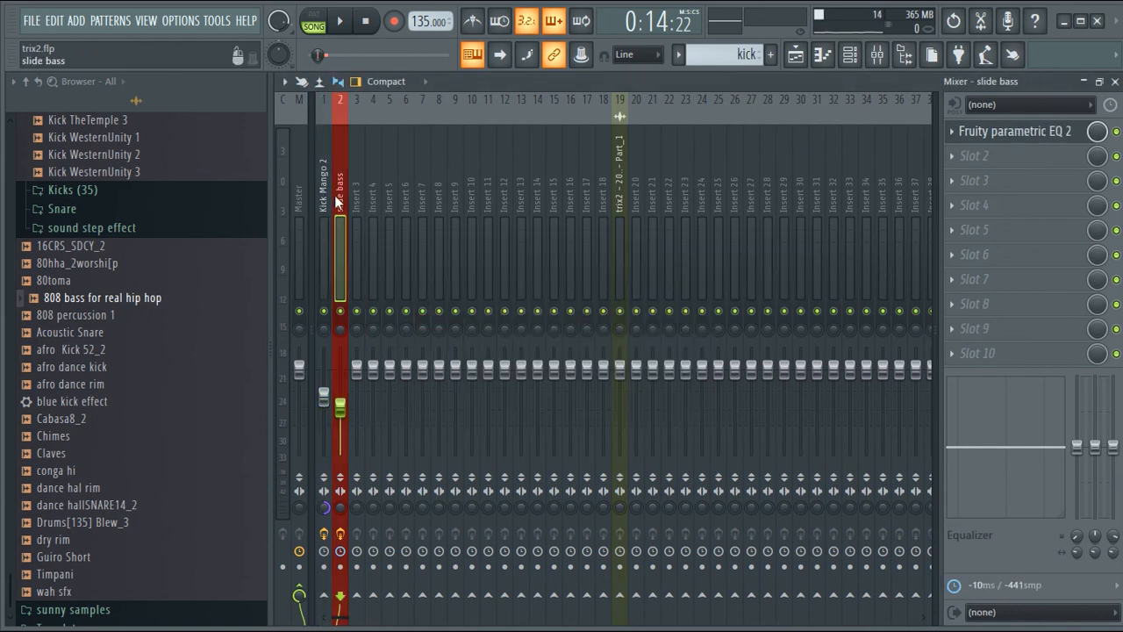
{"action": "left_click", "coordinate": [1042, 135]}
{"action": "key", "text": "space"}
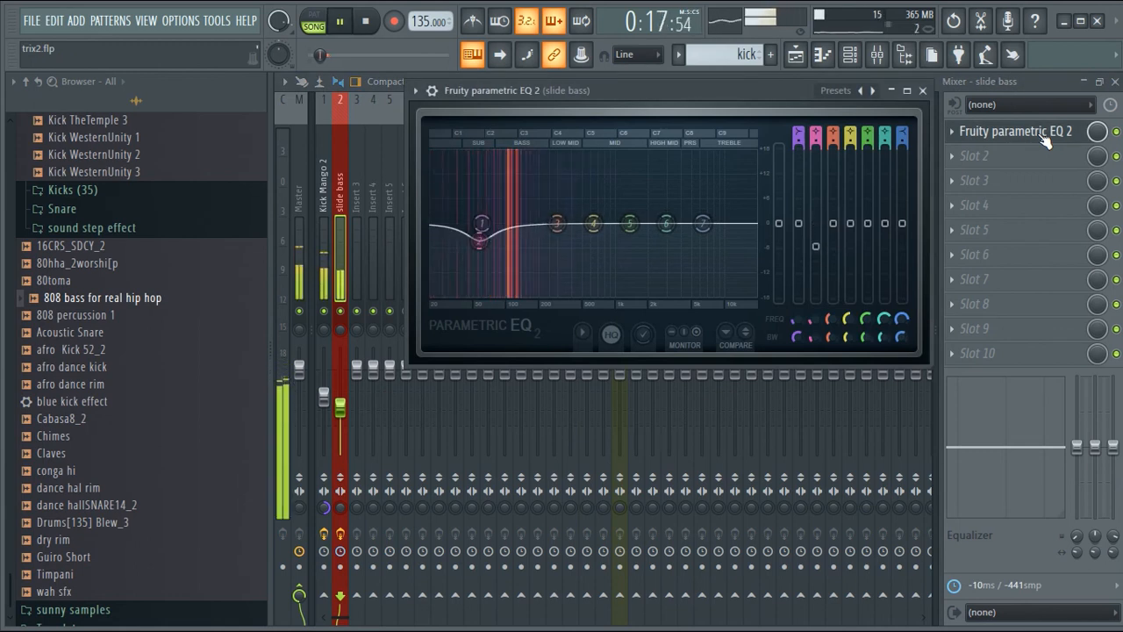
{"action": "key", "text": "space"}
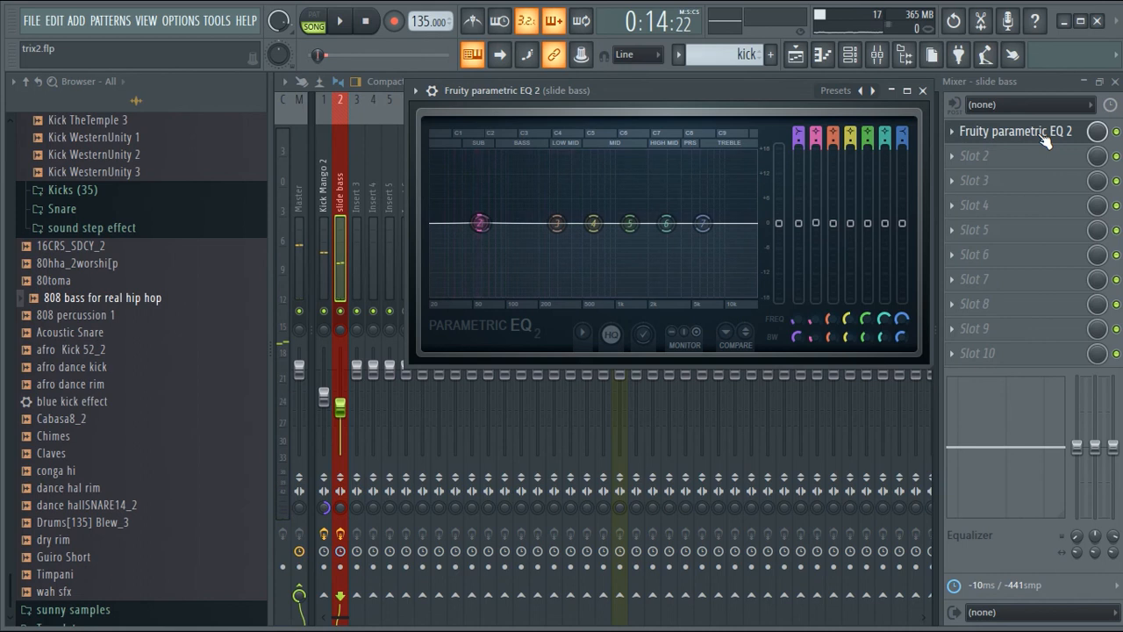
- Set the kick's Fruity peak controller peak volume to 18% and audition it with the slide bass's EQ open
{"action": "left_click", "coordinate": [326, 211]}
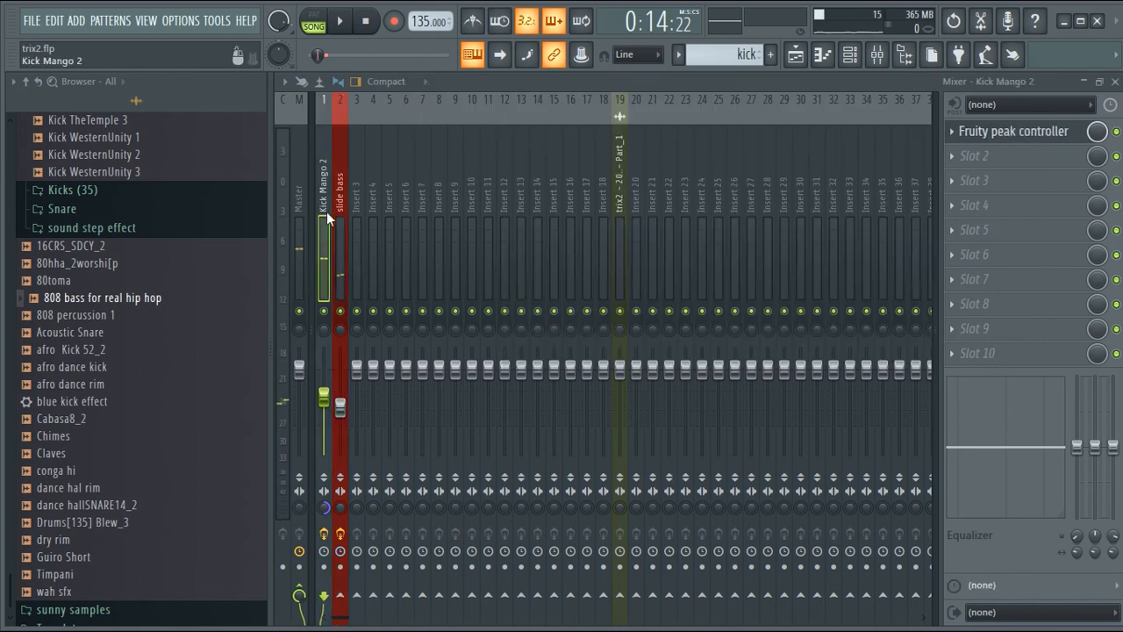
{"action": "left_click", "coordinate": [992, 131]}
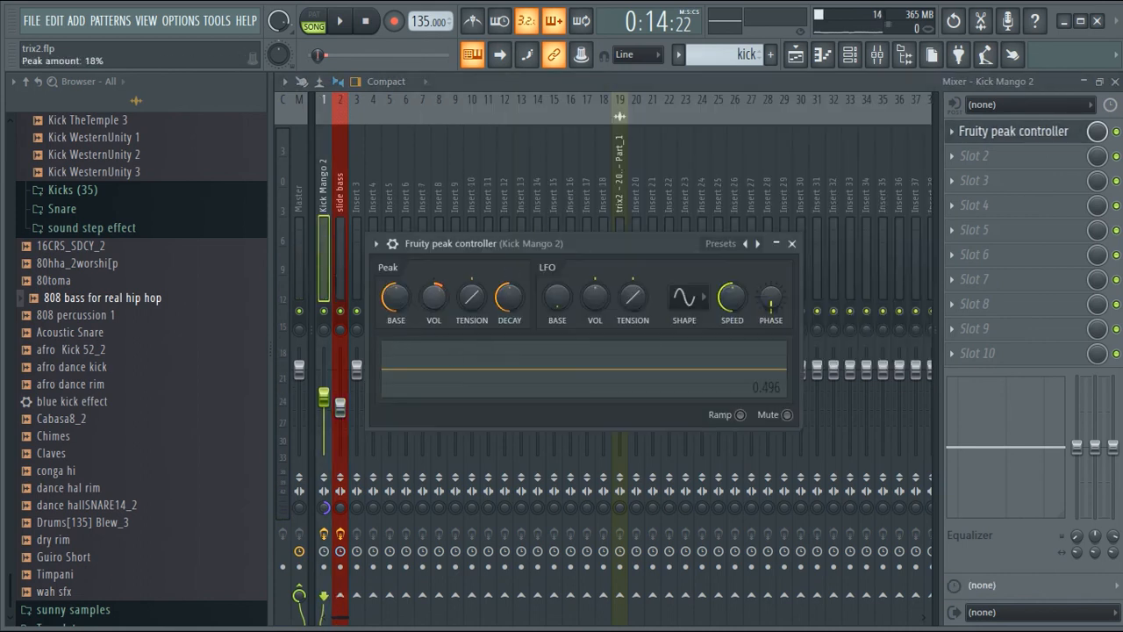
{"action": "key", "text": "space"}
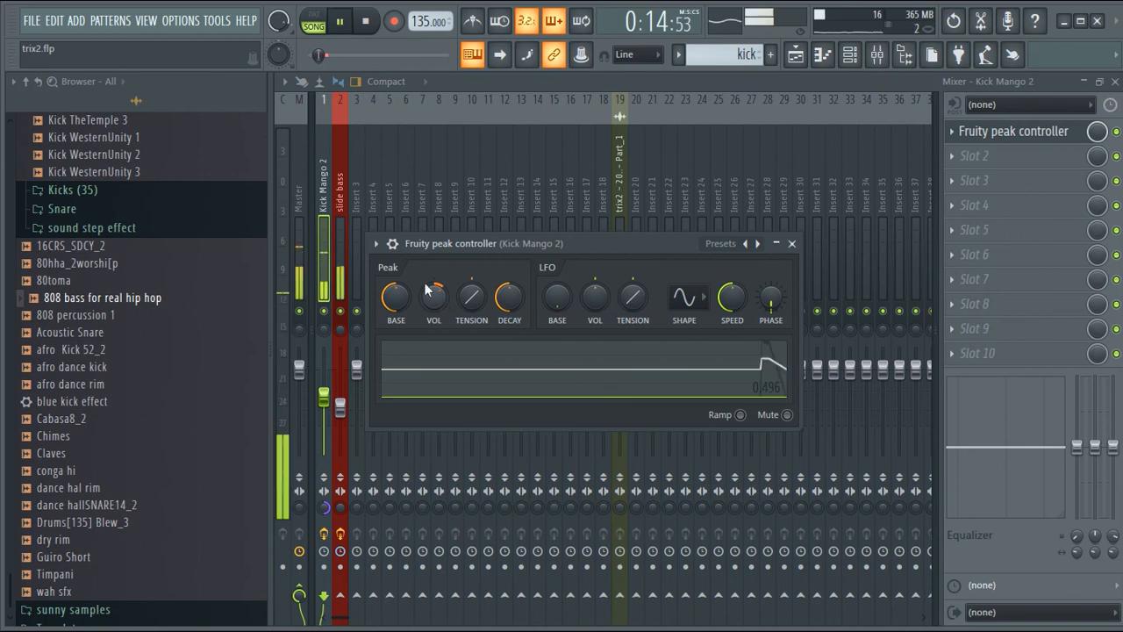
{"action": "left_click", "coordinate": [341, 219]}
{"action": "left_click", "coordinate": [1023, 138]}
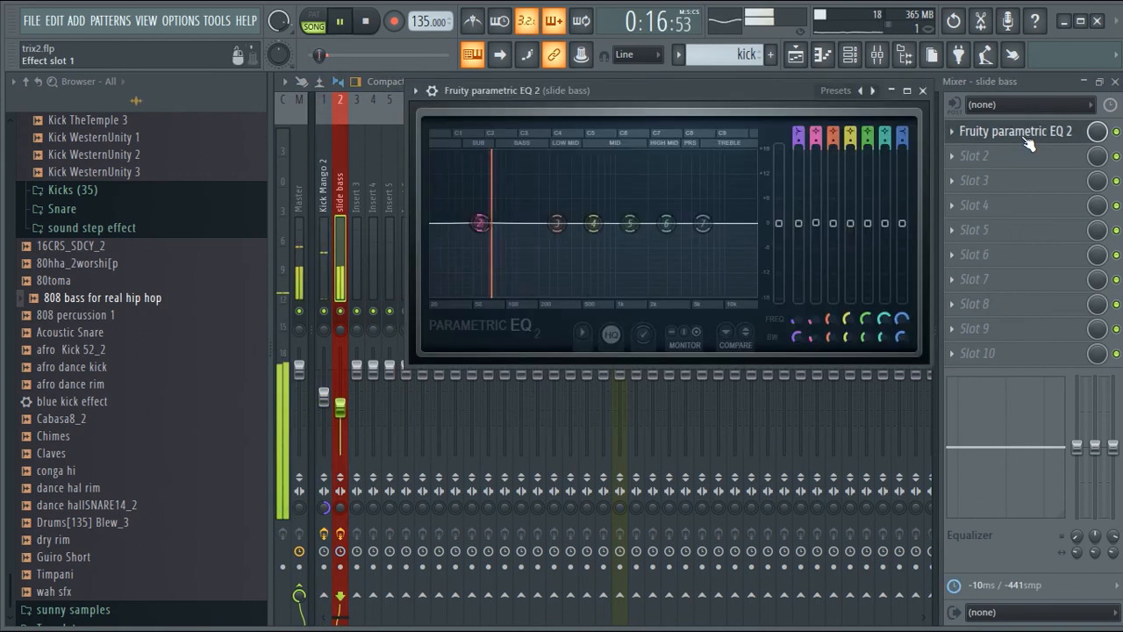